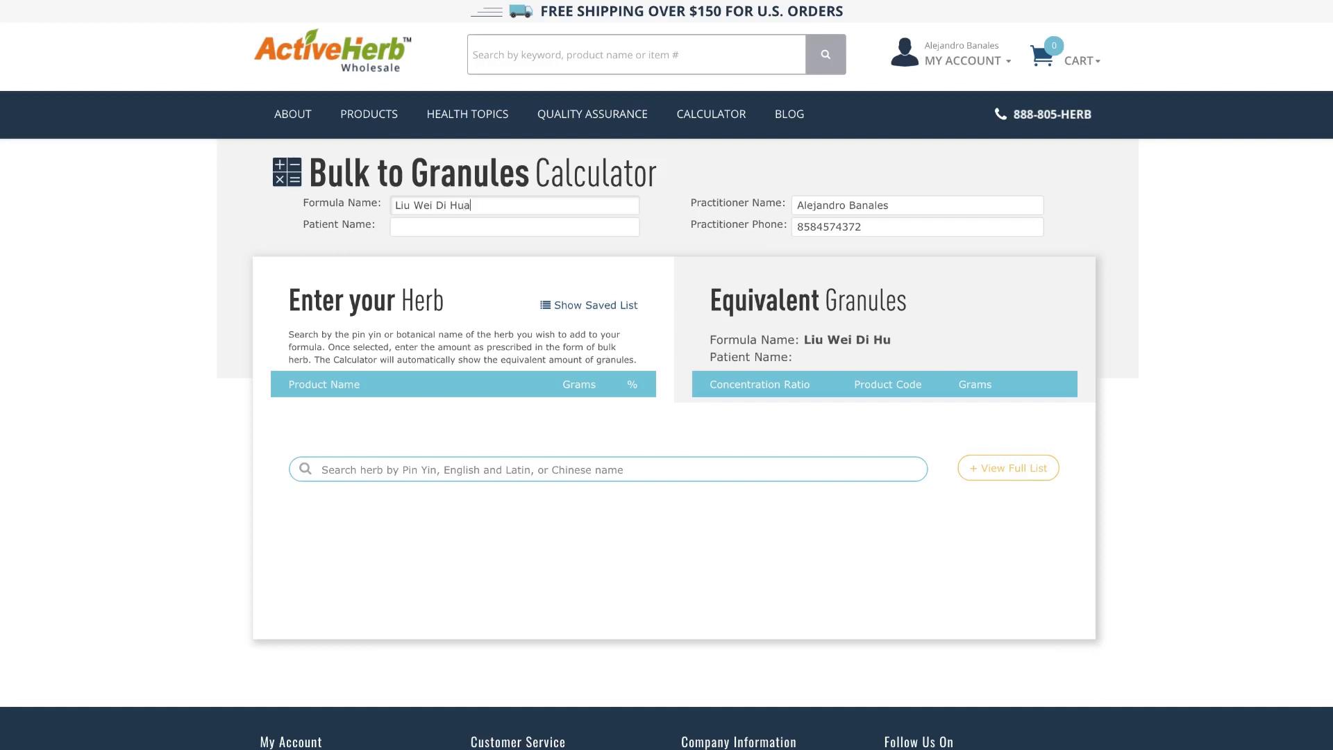
Complete the formula name as "Liu Wei Di Huang Tang" and enter the patient's name
type("Tang")
left_click(634, 226)
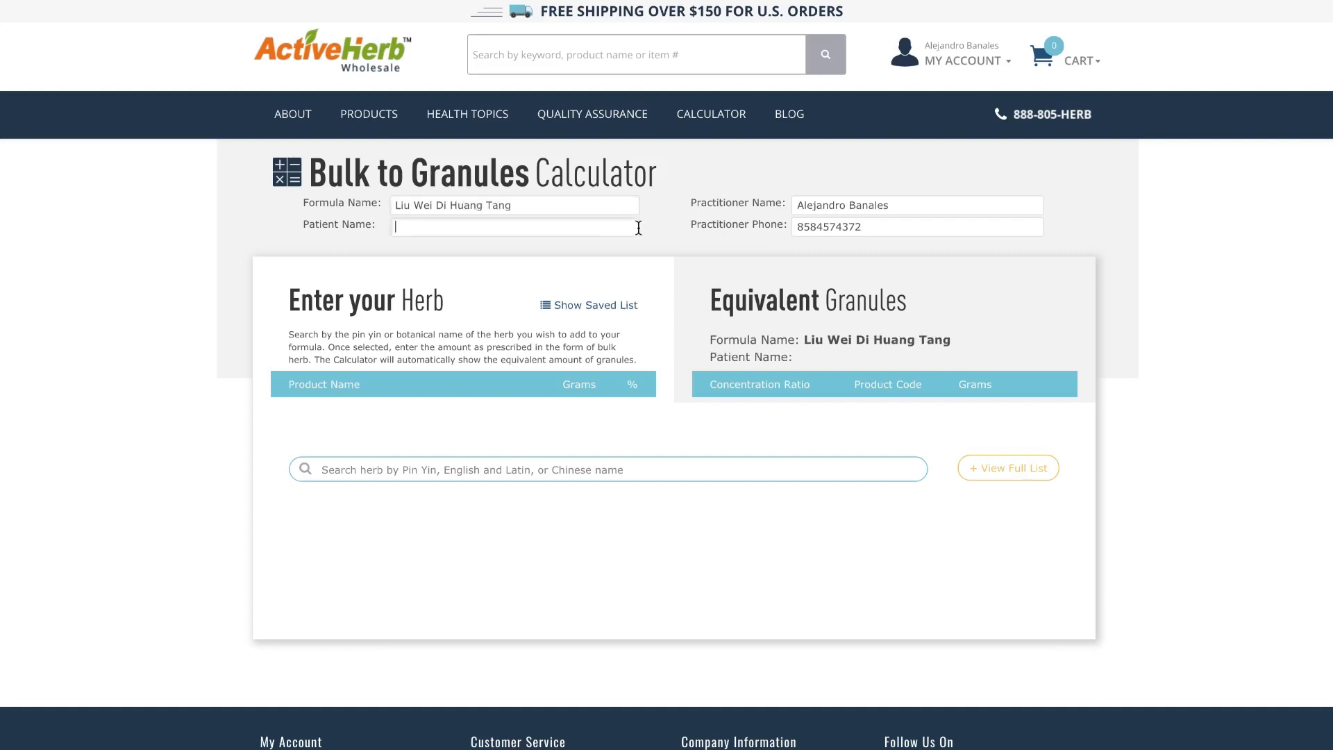
type("John Doe")
Search the herbs for "shu", add Shu Di Huang to the formula and set its amount to 3.2 grams
left_click(461, 462)
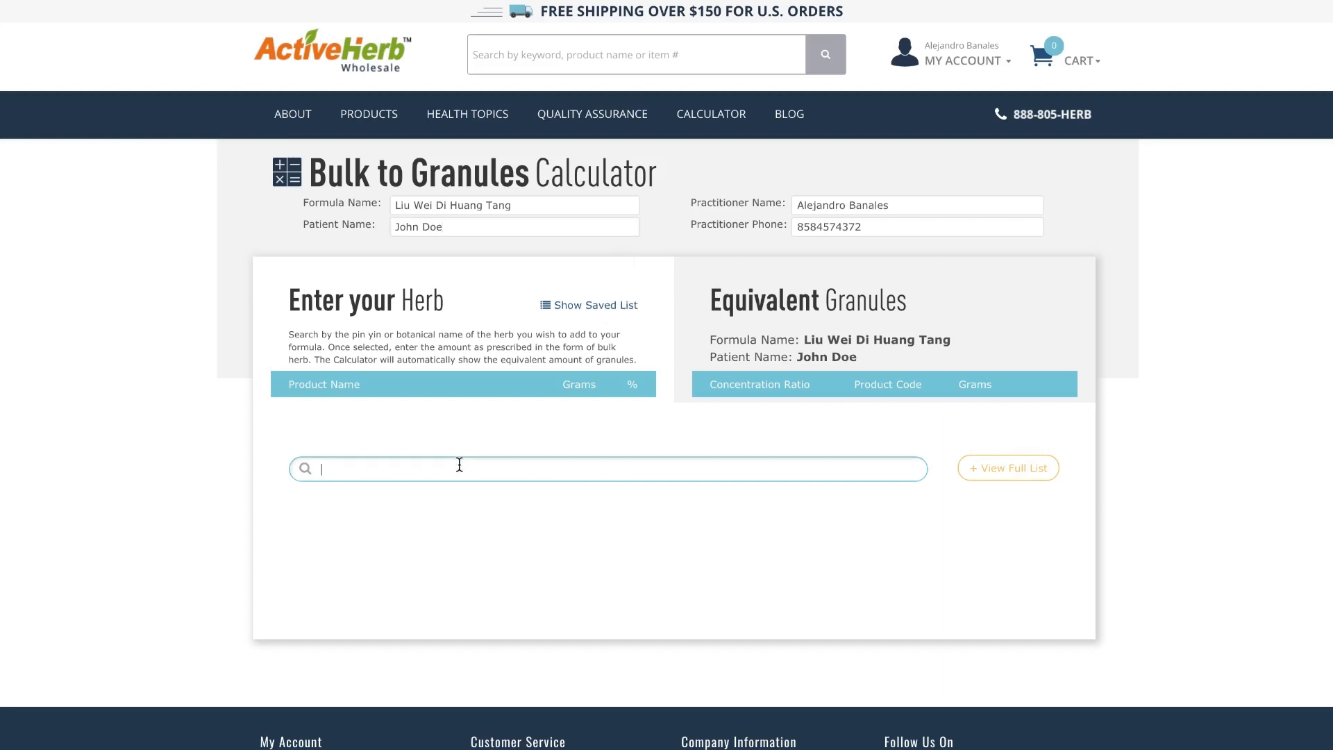
left_click(400, 427)
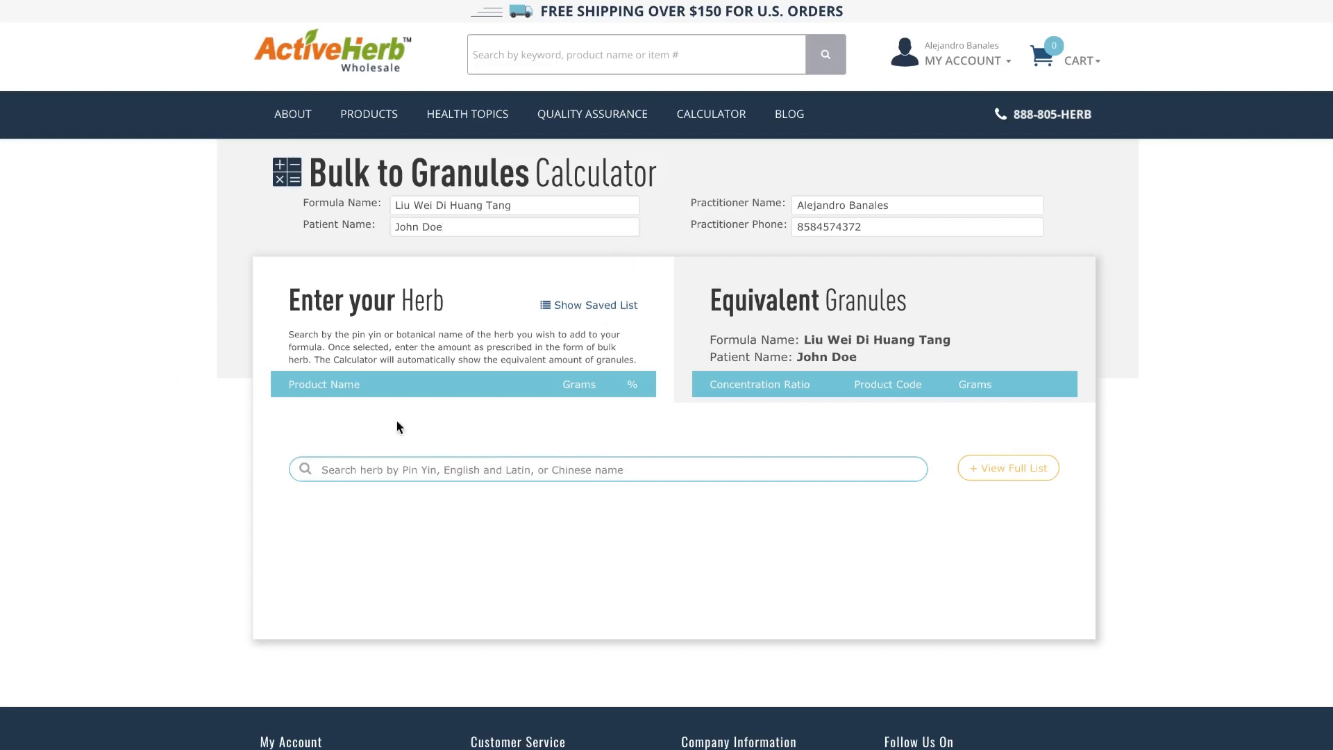
left_click(418, 474)
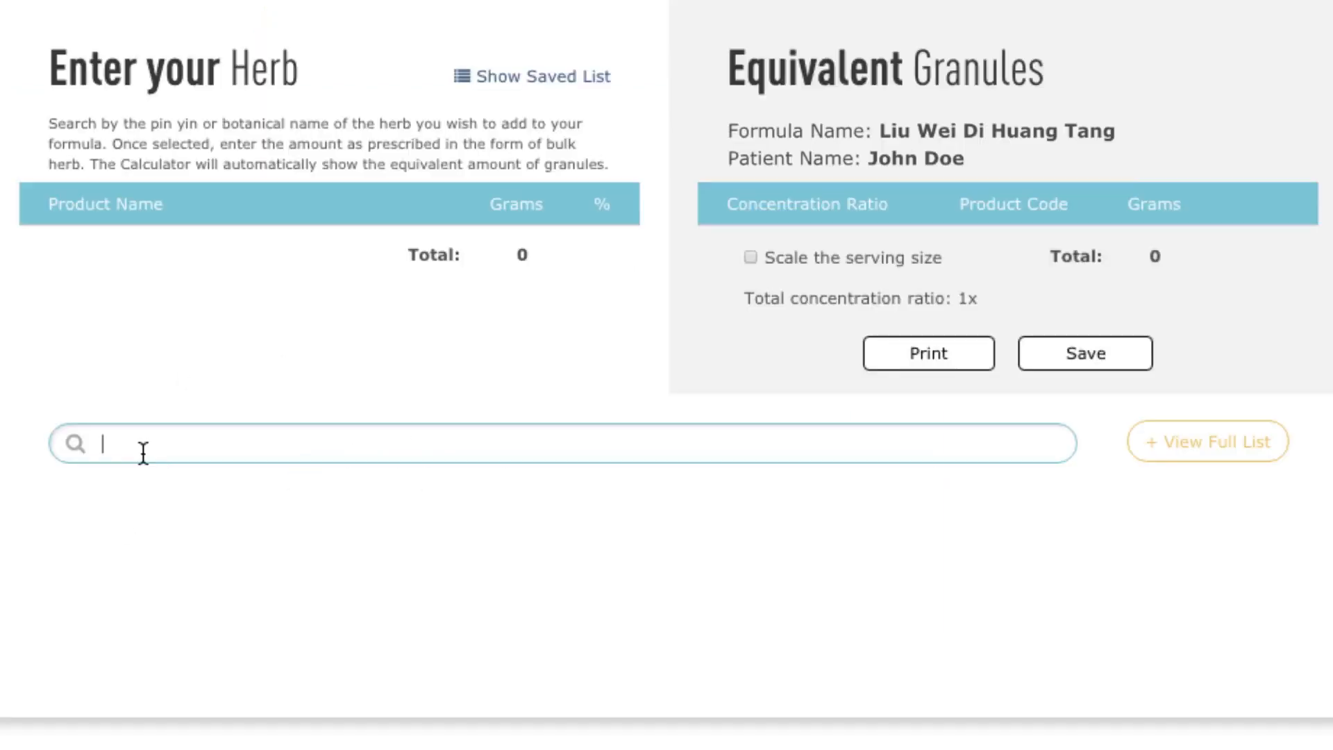
type("s")
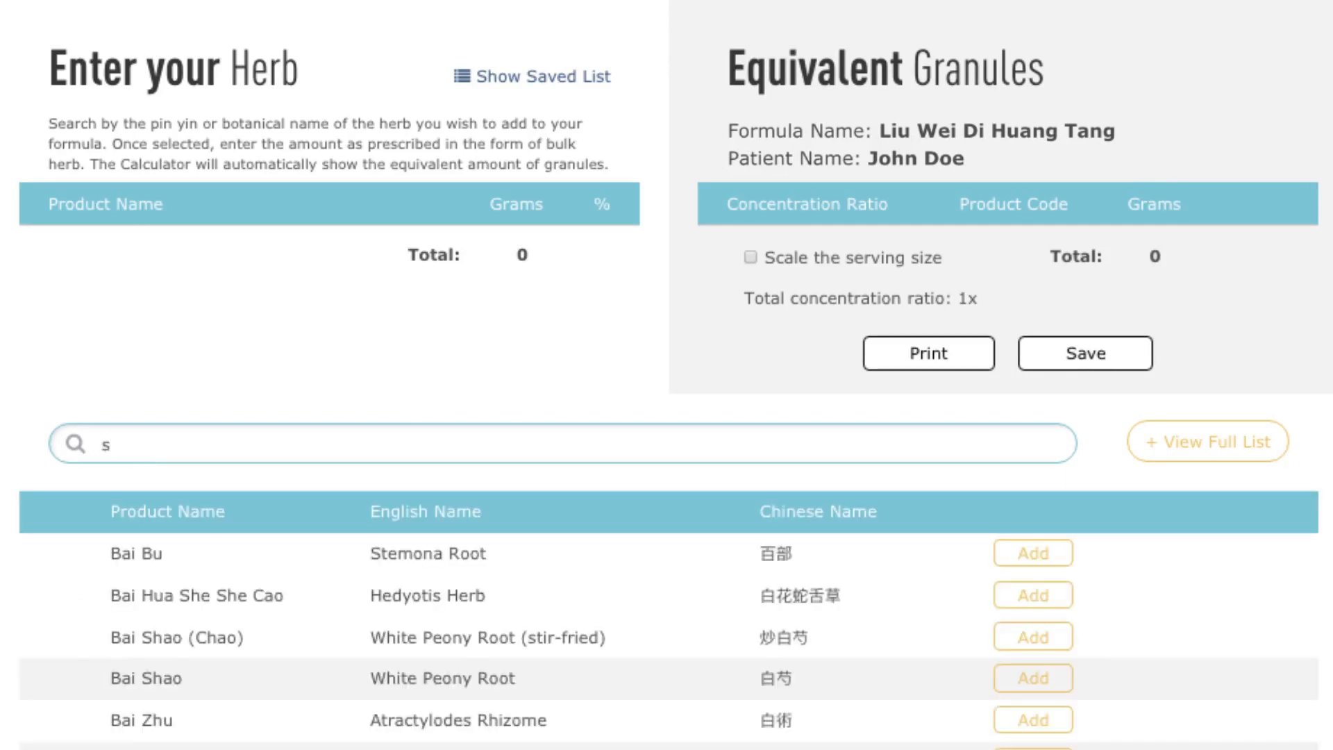
type("h")
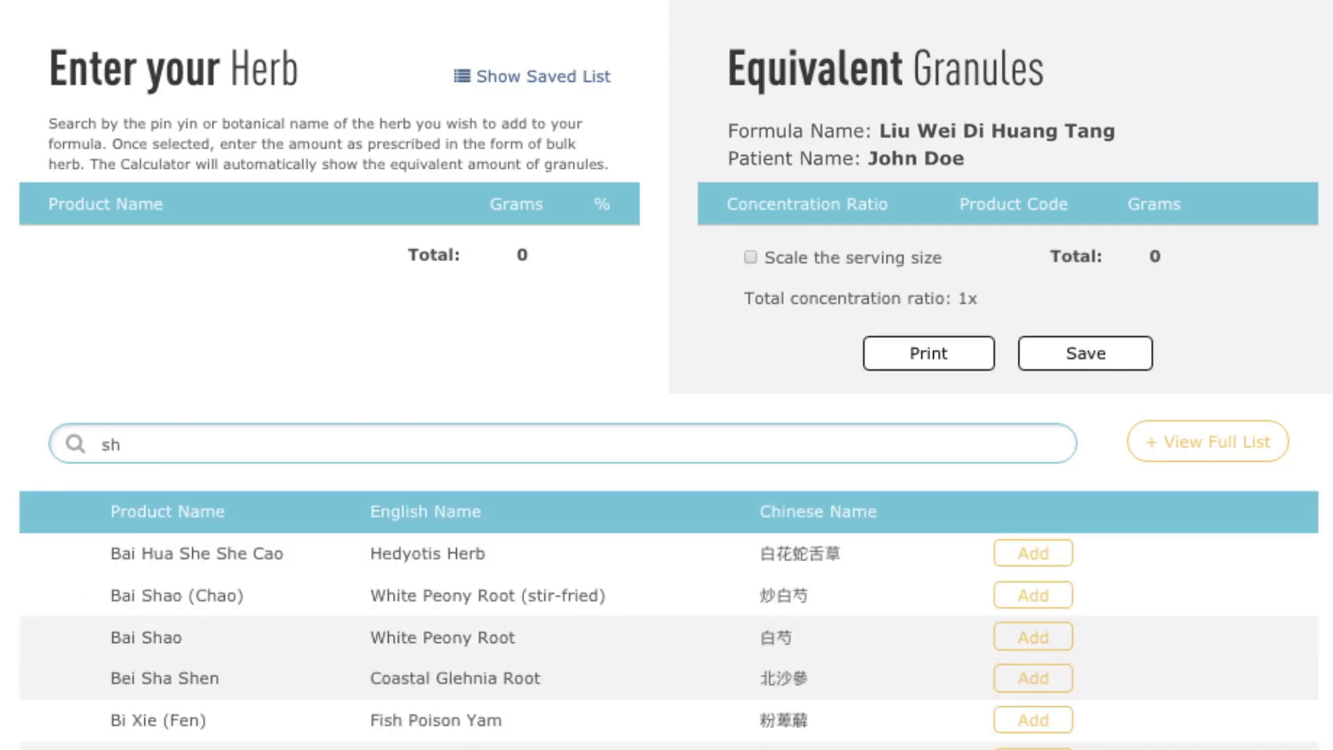
type("u")
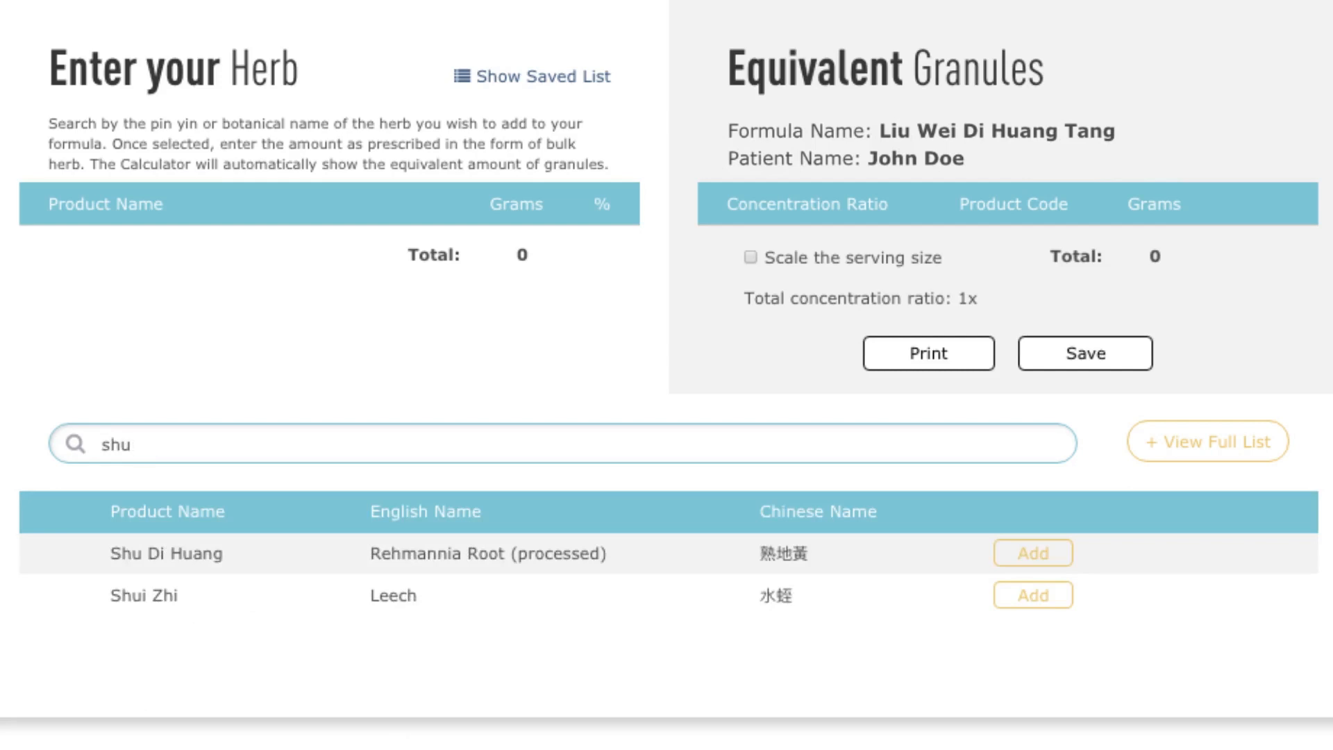
left_click(191, 561)
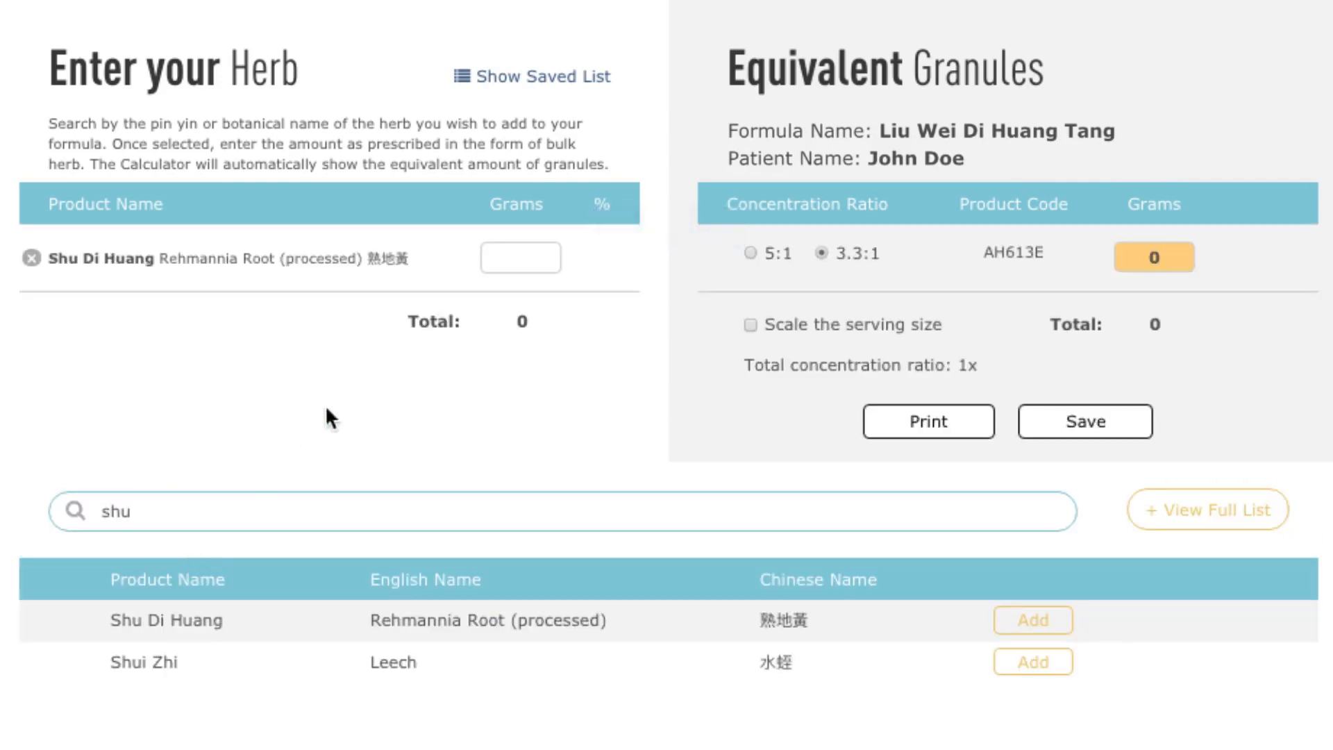
left_click(517, 260)
type("3.2")
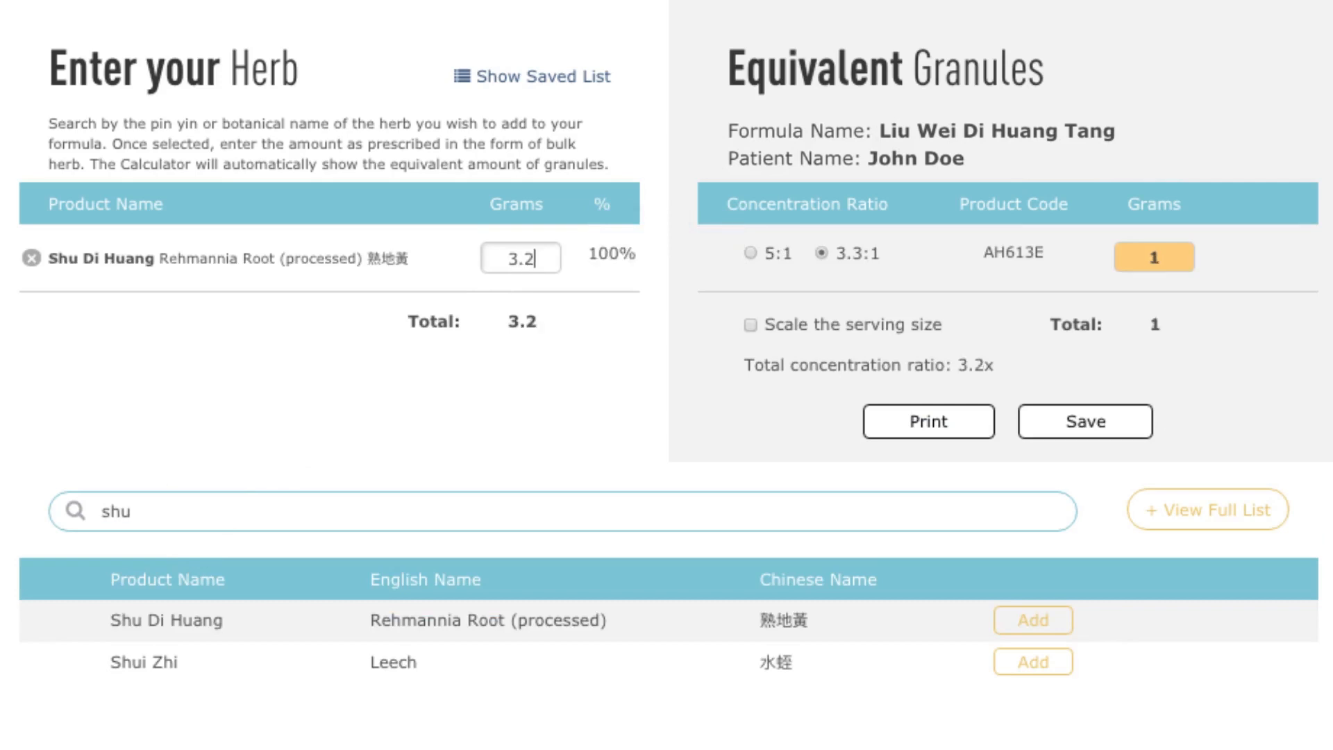
key("Tab")
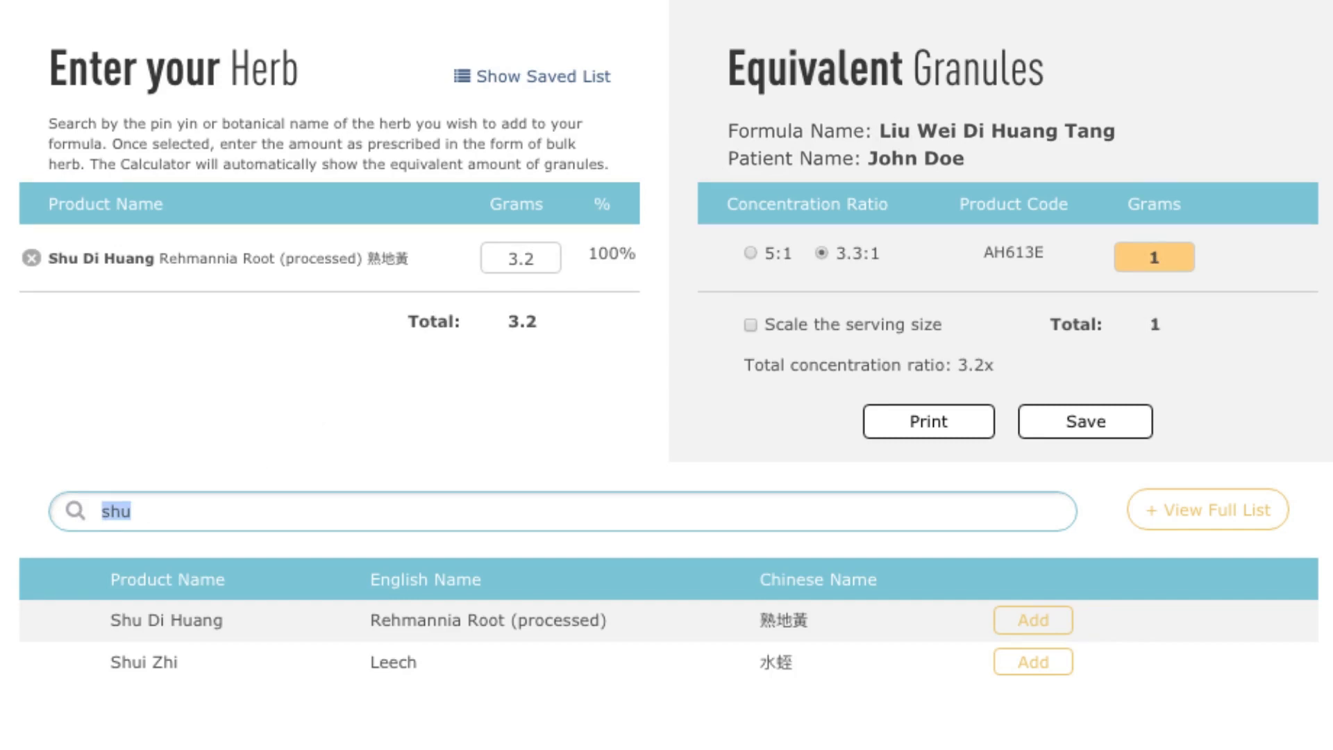
Add Shan Zhu Yu from the full herb list and set its amount to 1.6 grams
left_click(1192, 519)
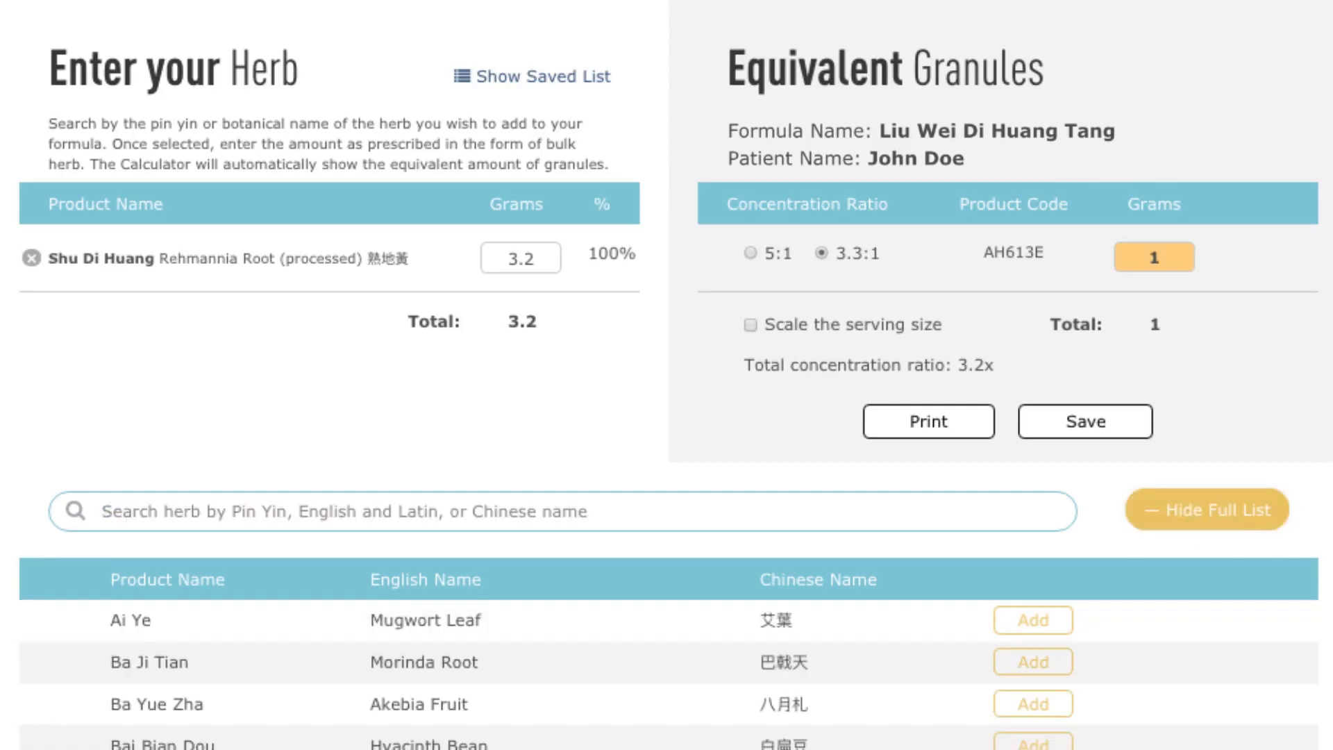
scroll(666, 375, "down", 20)
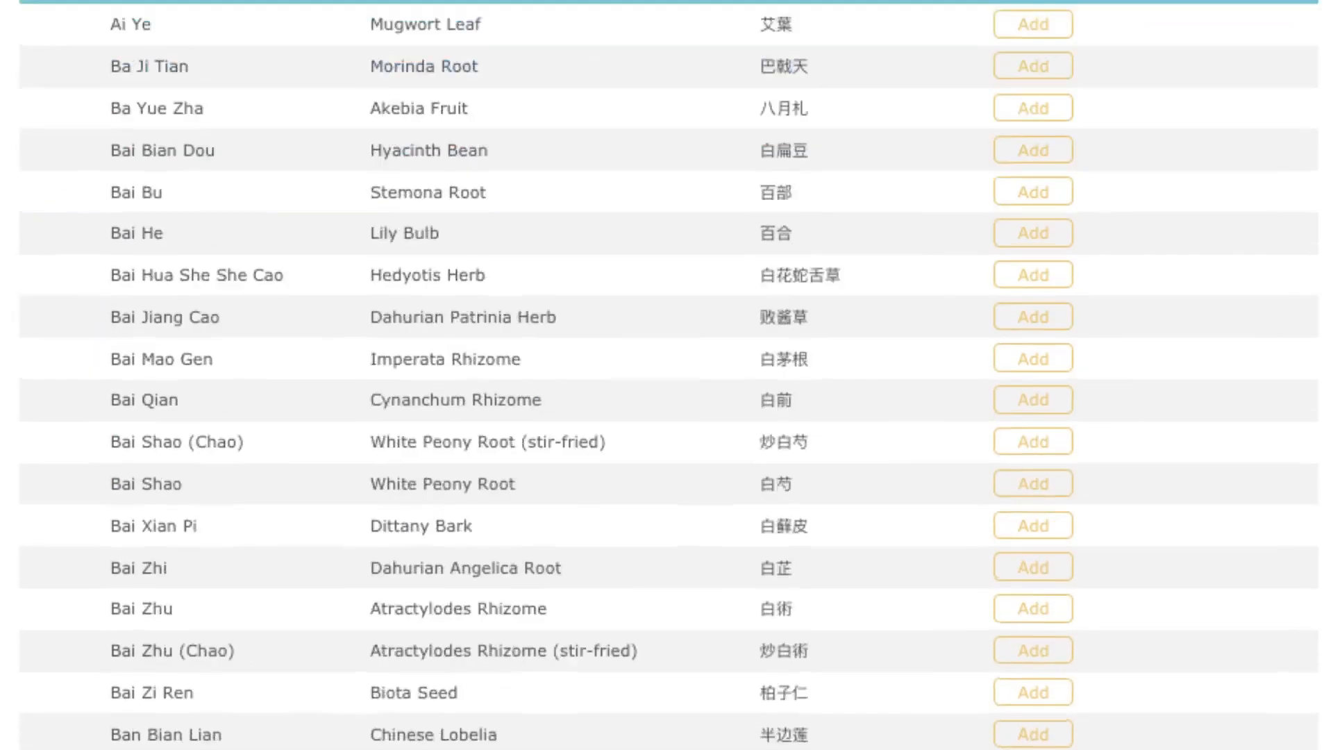
scroll(666, 375, "down", 15)
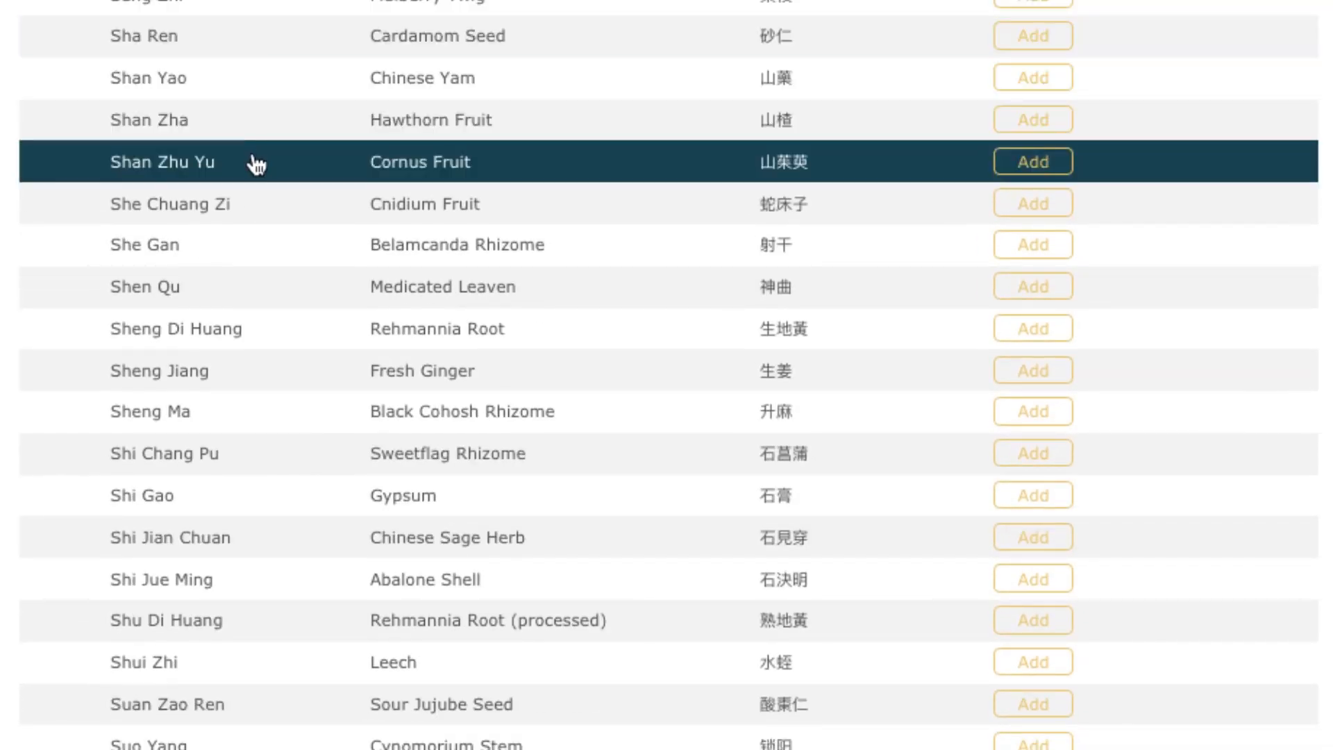
left_click(256, 164)
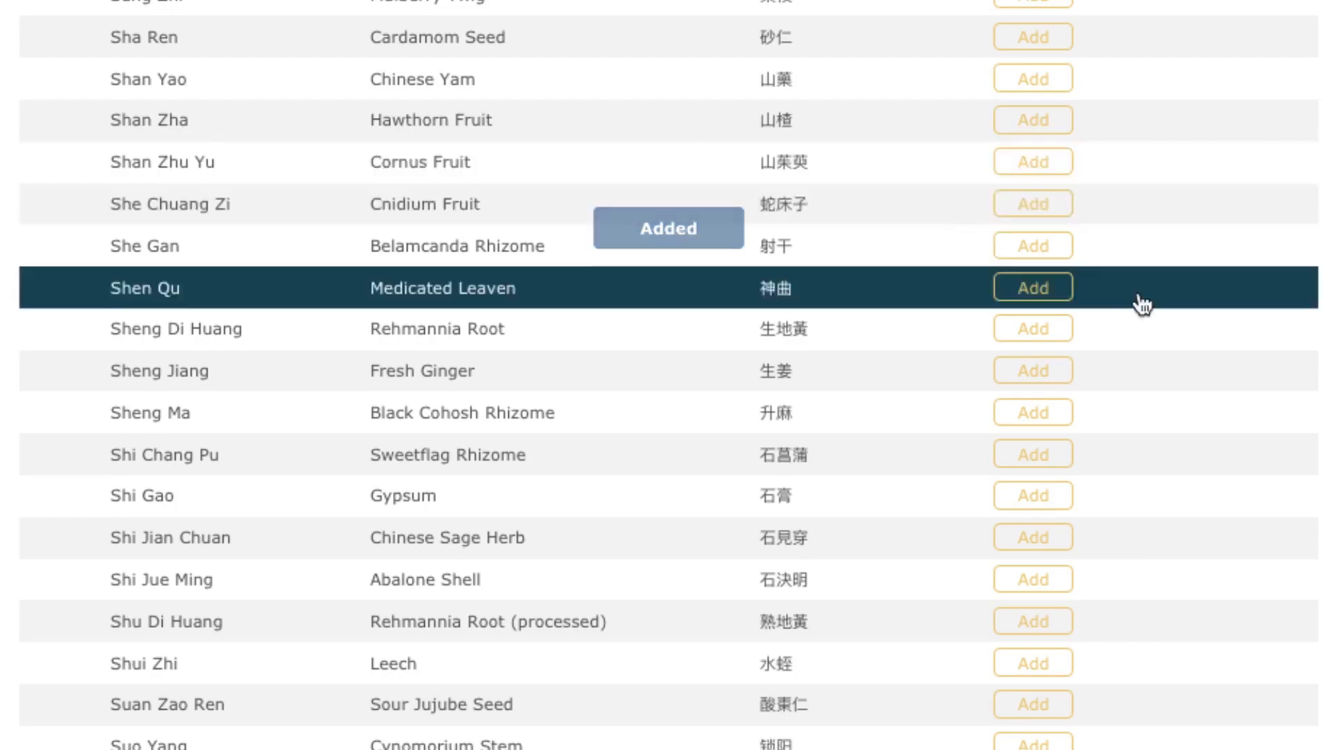
scroll(666, 375, "up", 20)
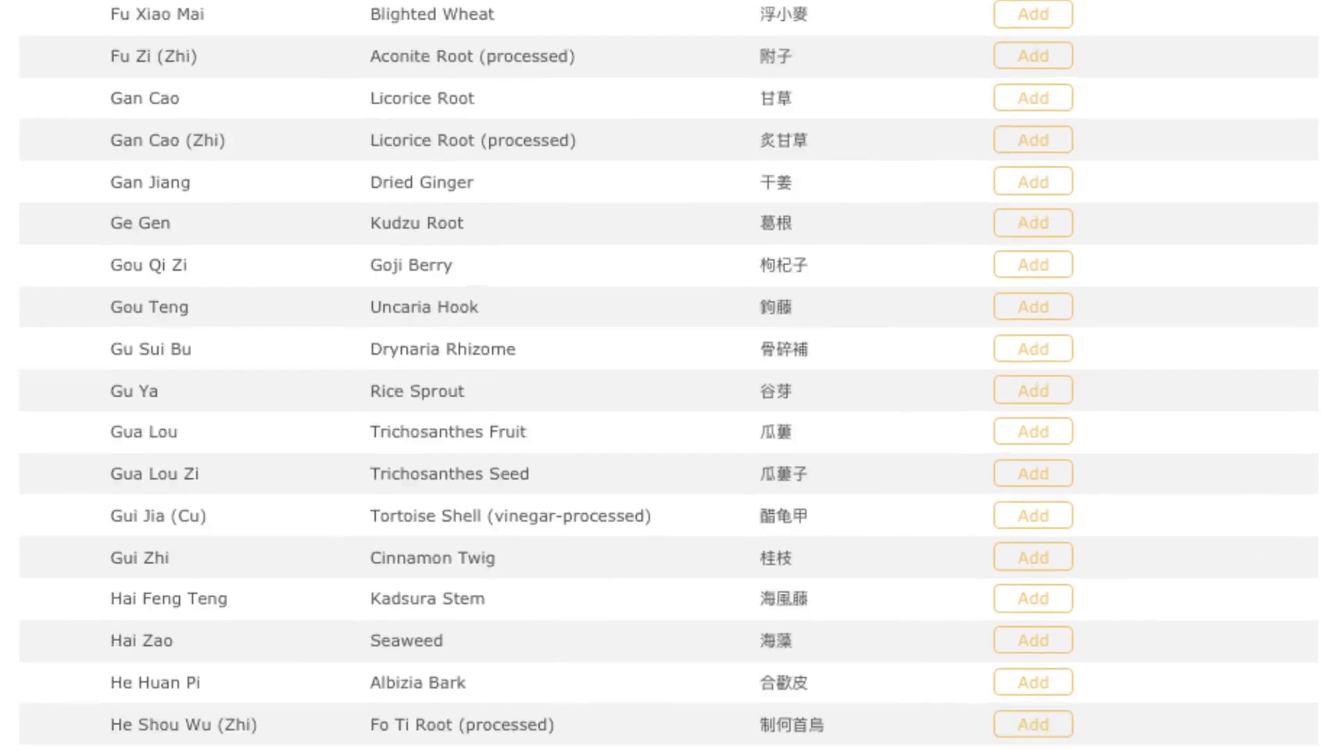
left_click(510, 323)
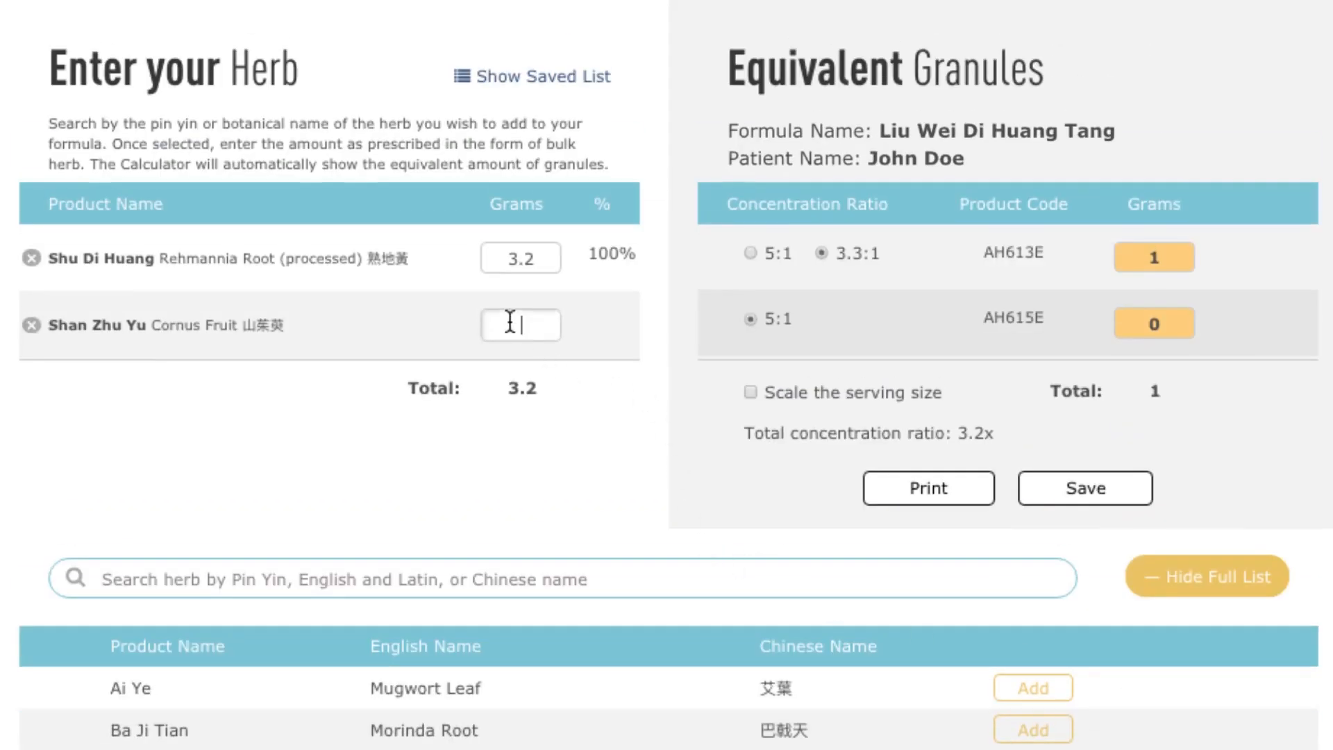
type("1.6")
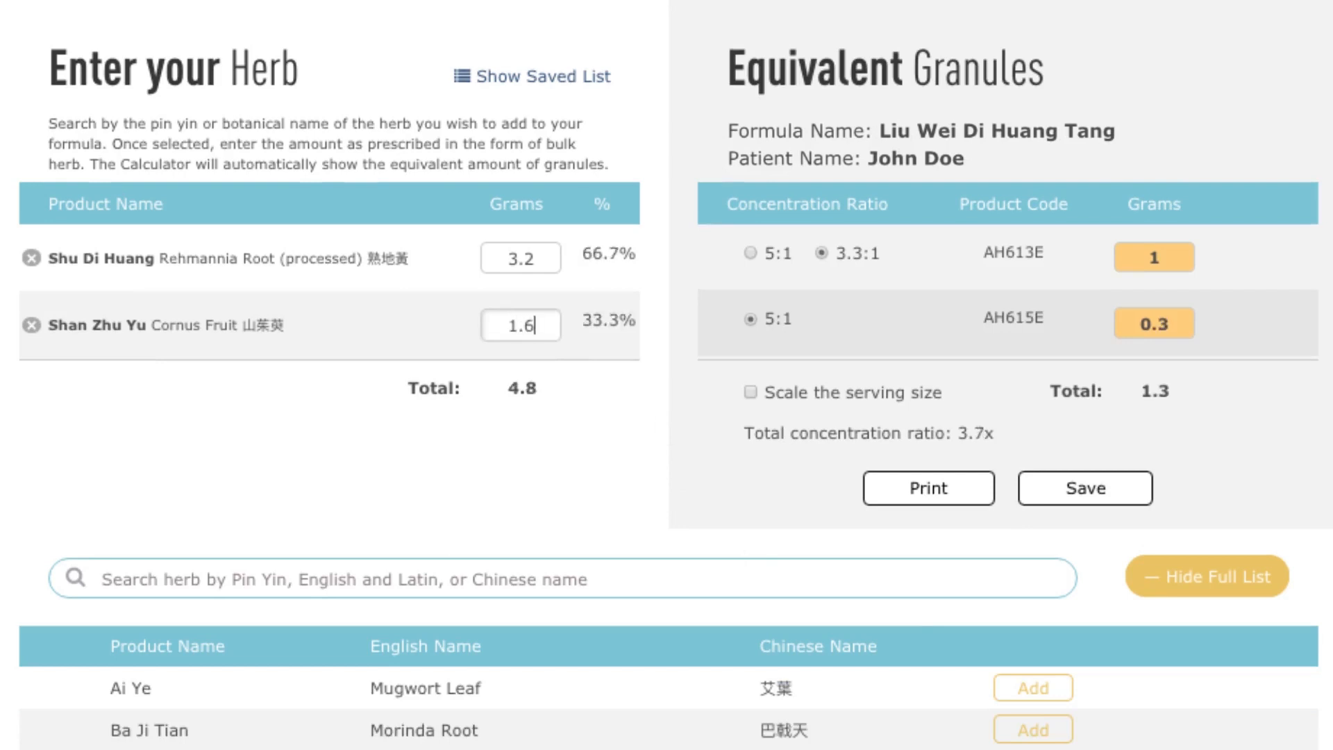
Search the herbs for "mu da", add Mu Dan Pi and set its amount to 1.2 grams
left_click(460, 584)
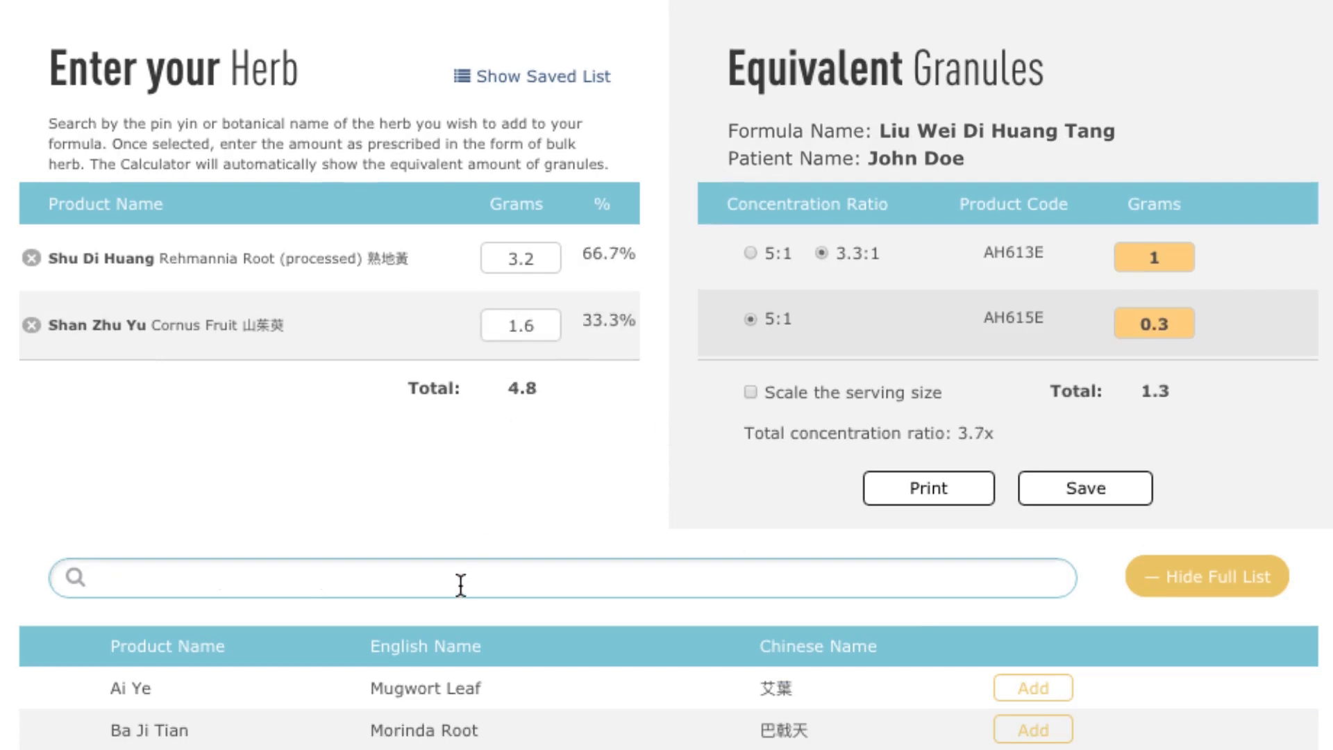
type("mu da")
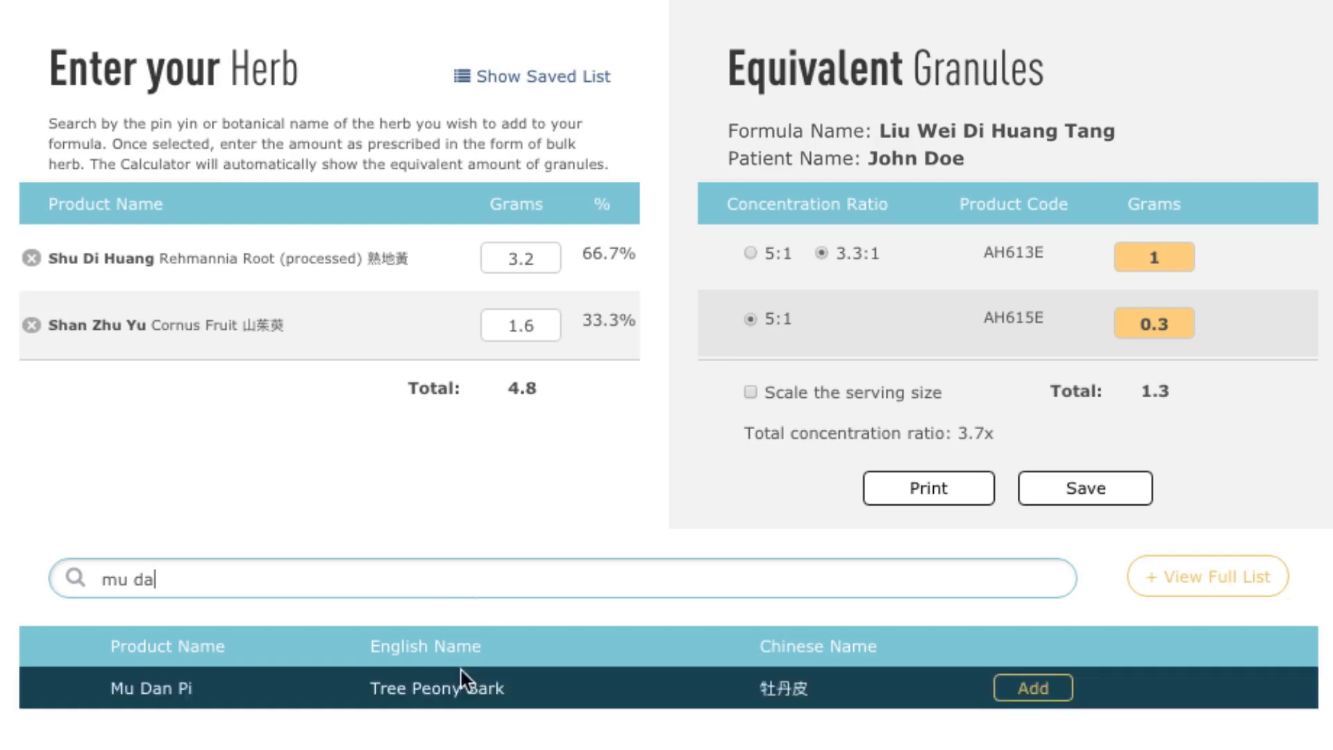
left_click(462, 686)
left_click(527, 392)
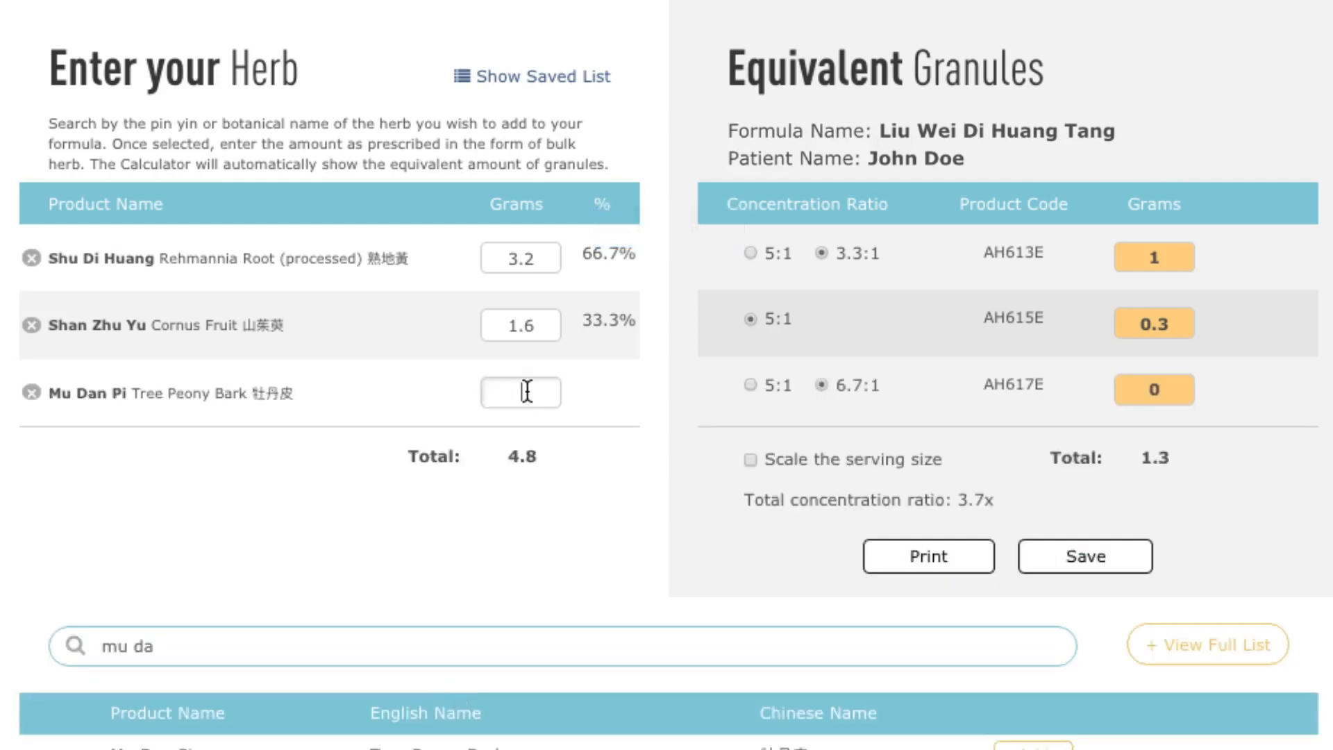
type("1.2")
Search the herbs for "shan y", add Shan Yao and set its amount to 1.6 grams
triple_click(128, 647)
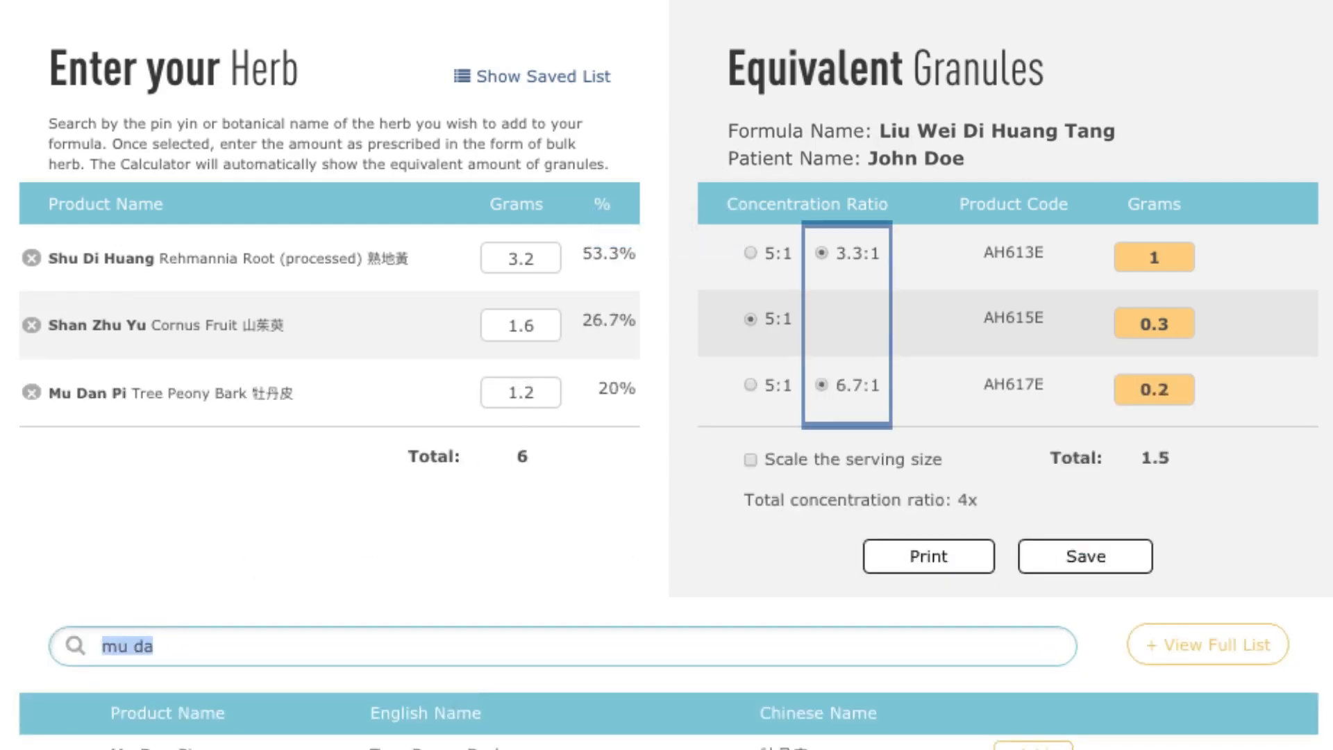
type("shan y")
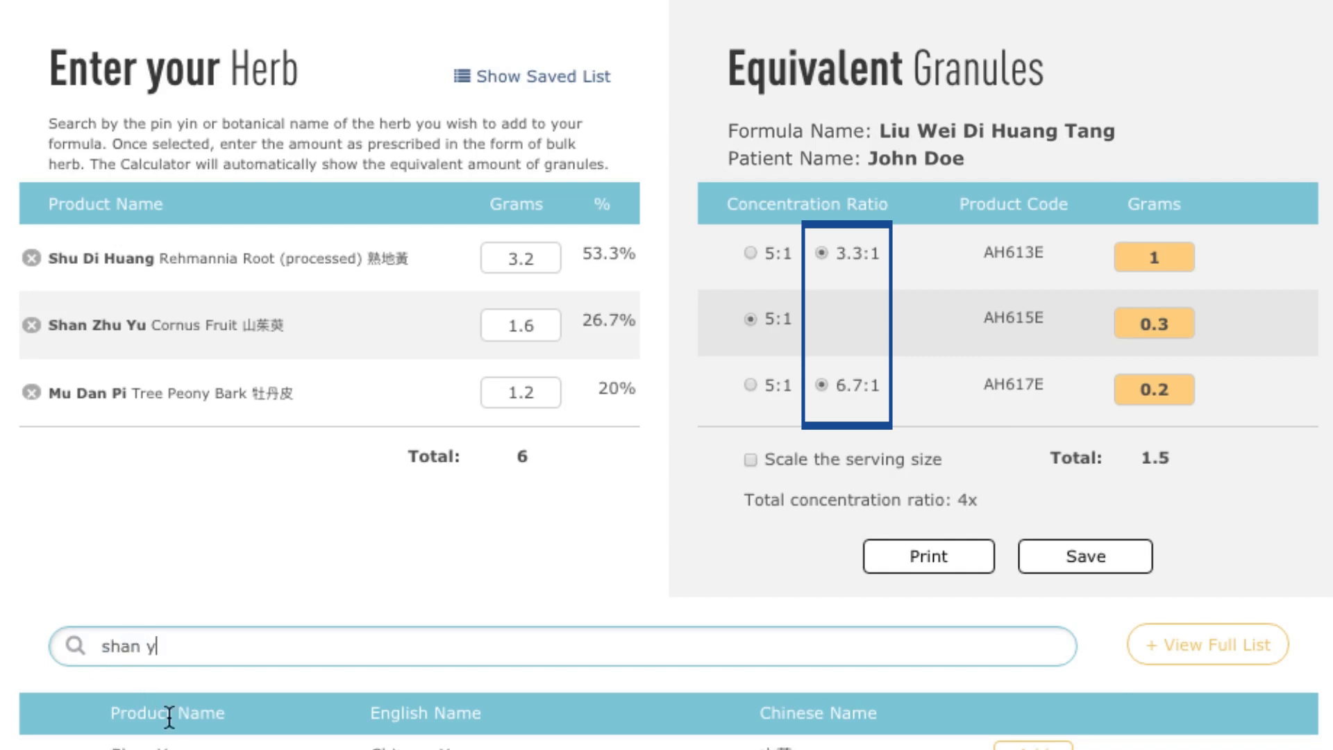
left_click(278, 744)
left_click(522, 457)
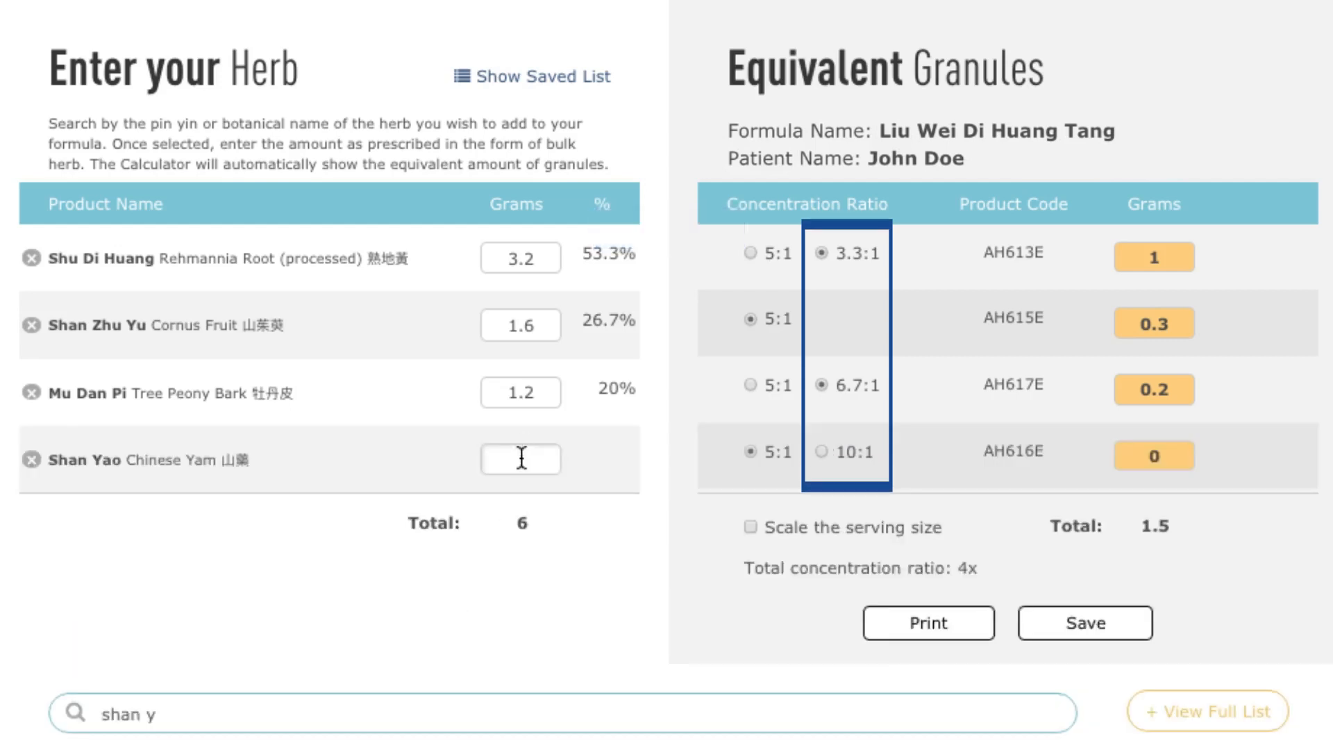
type("1.6")
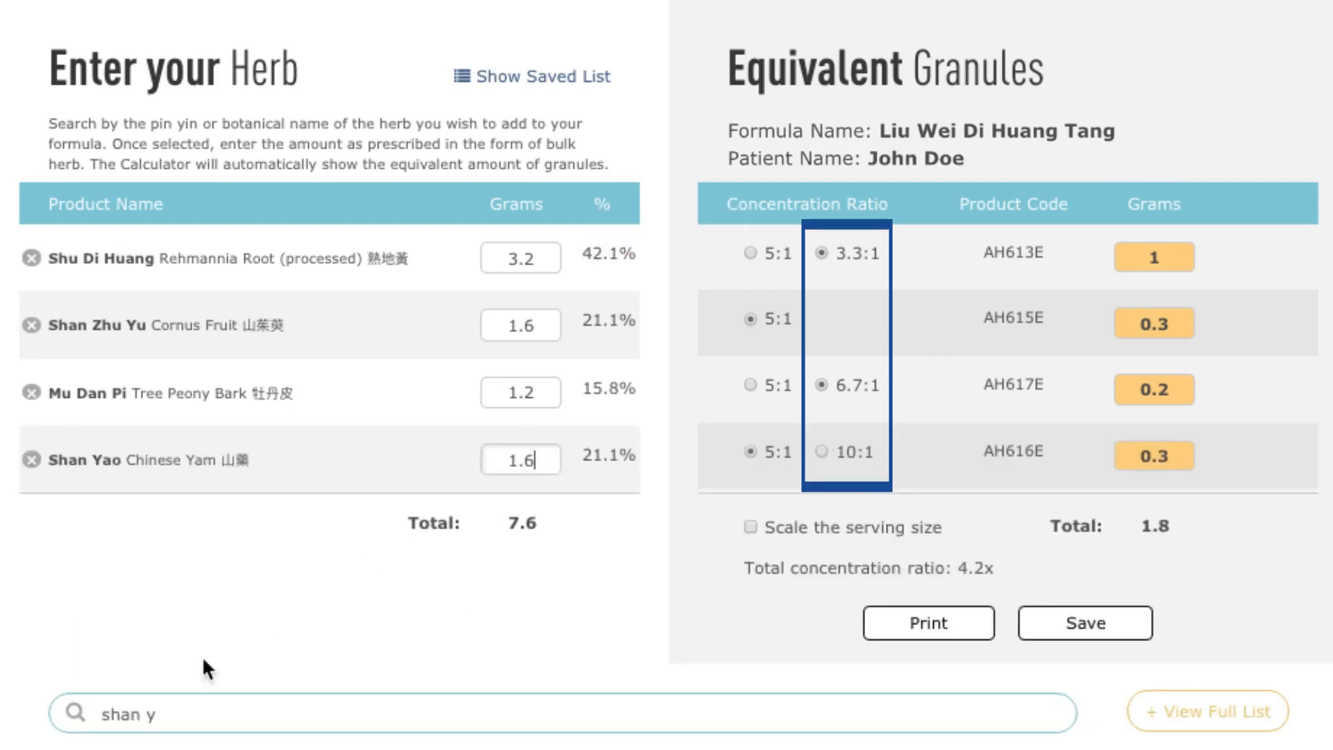
Add Fu Ling and Ze Xie to the formula with 1.2 grams each
left_click_drag(157, 714, 101, 714)
type("fu l")
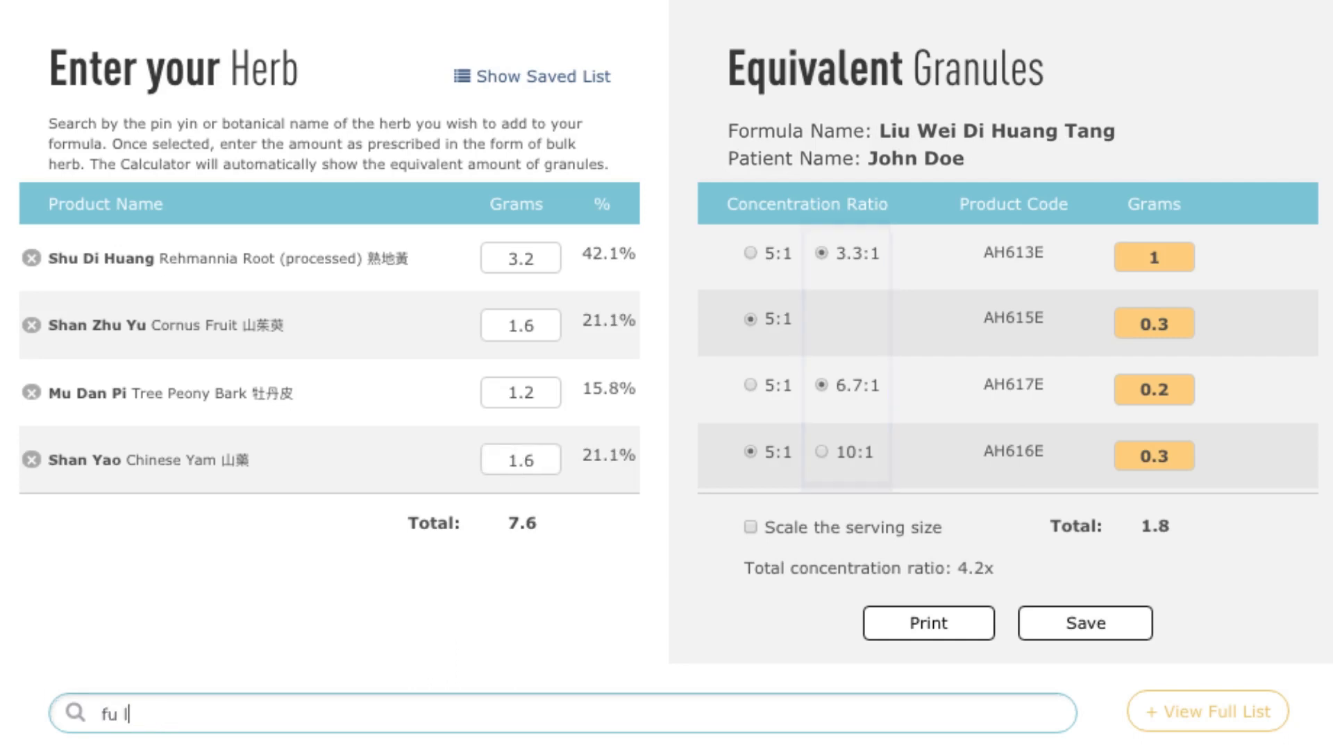
key("Return")
left_click(527, 531)
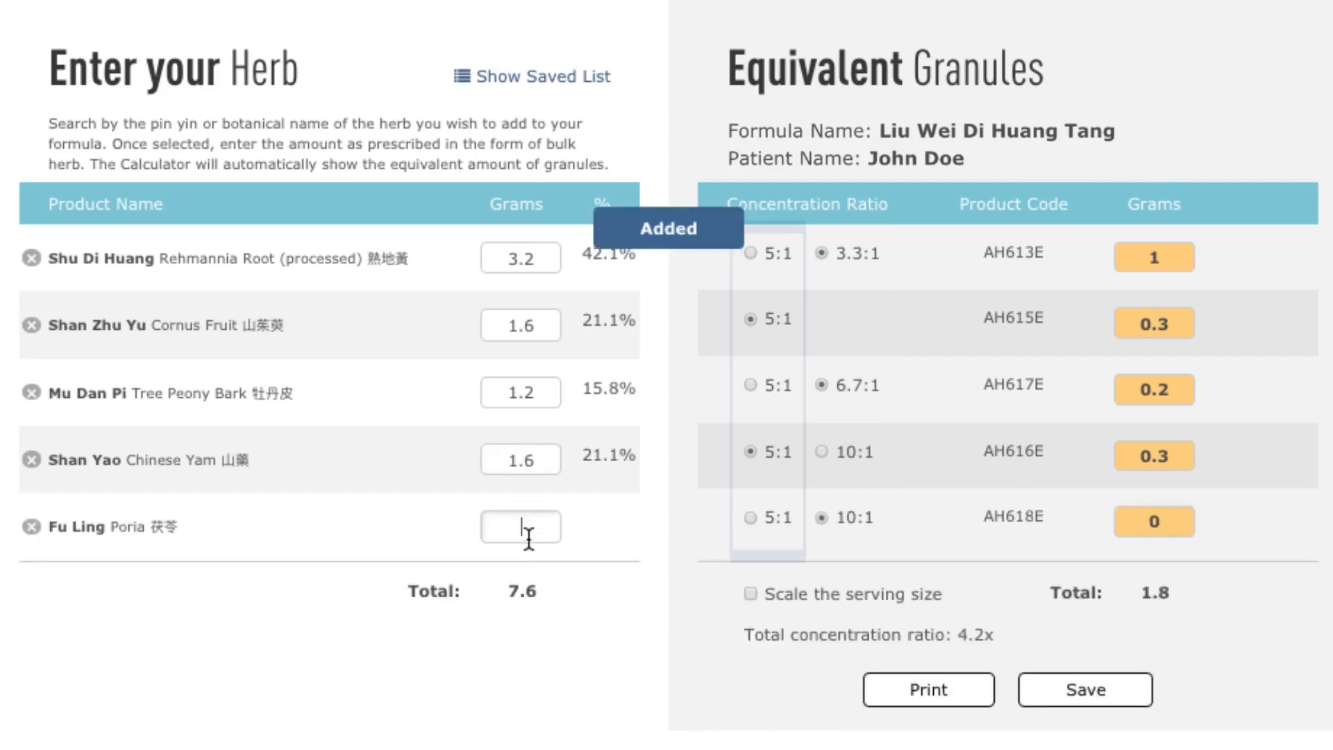
type("1.2")
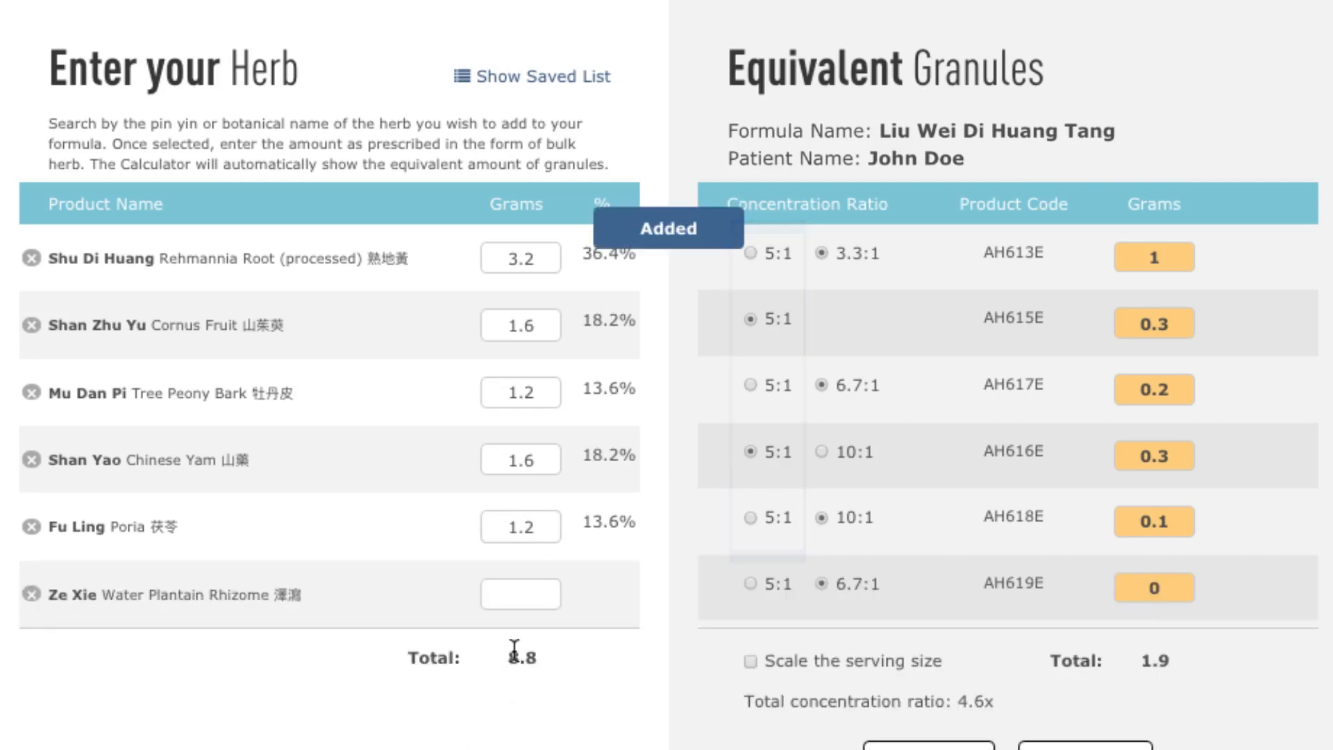
left_click(525, 595)
type("1.2")
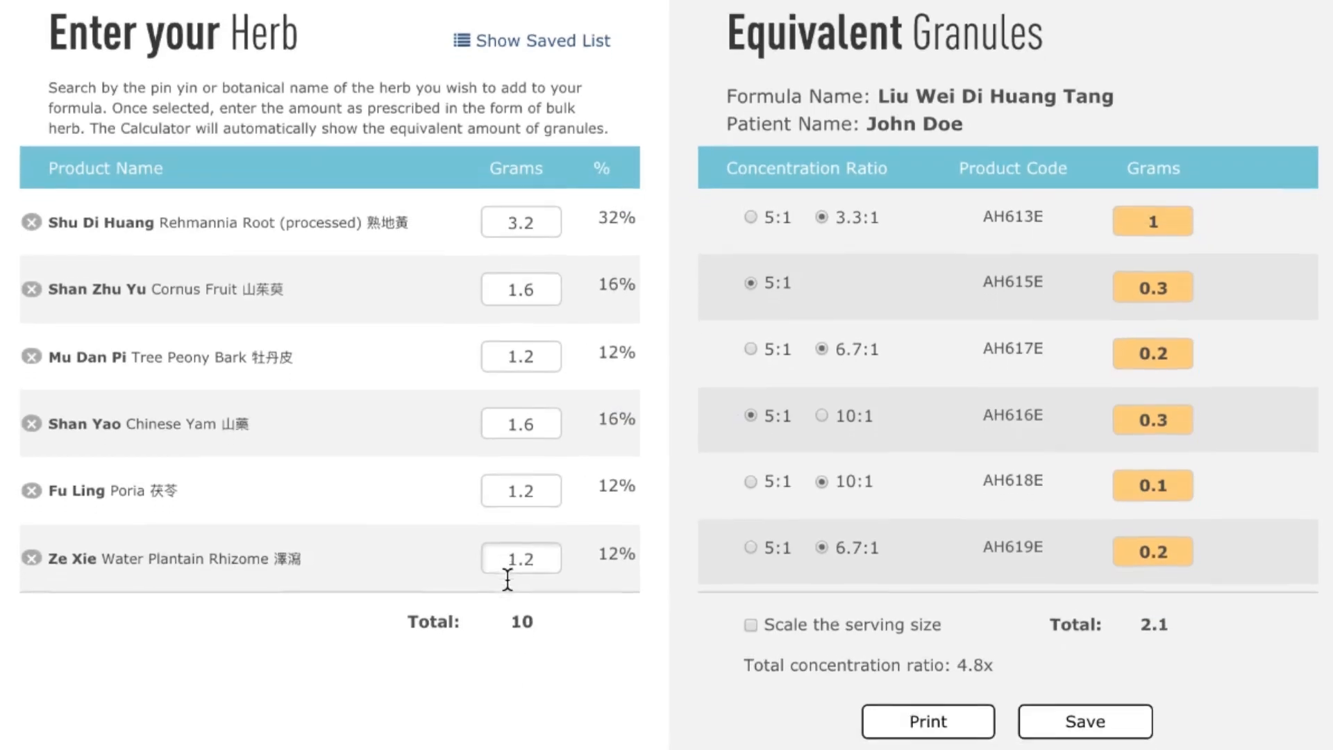
Add the unlisted herb "bai guo" as a custom entry with a 5:1 concentration, and remove it from the formula
scroll(386, 640, "down", 2)
scroll(387, 646, "down", 3)
triple_click(173, 595)
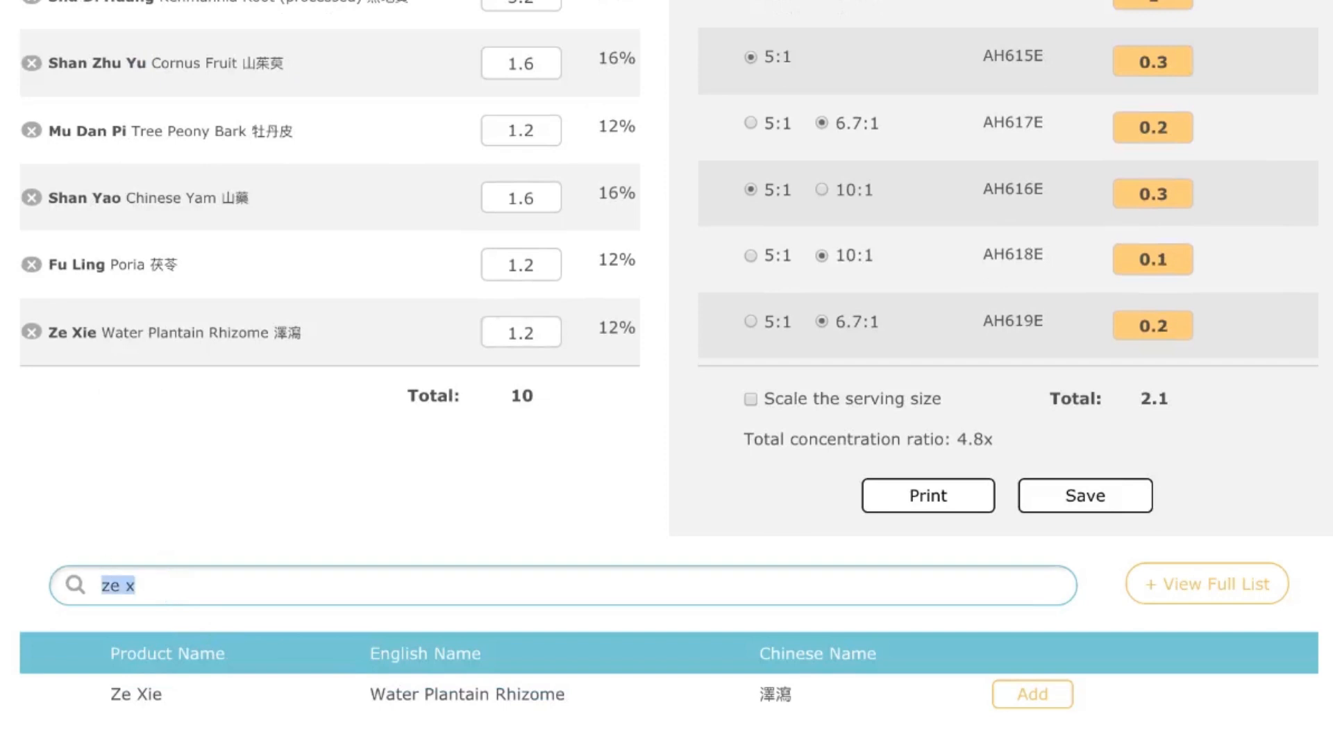
type("bai guo")
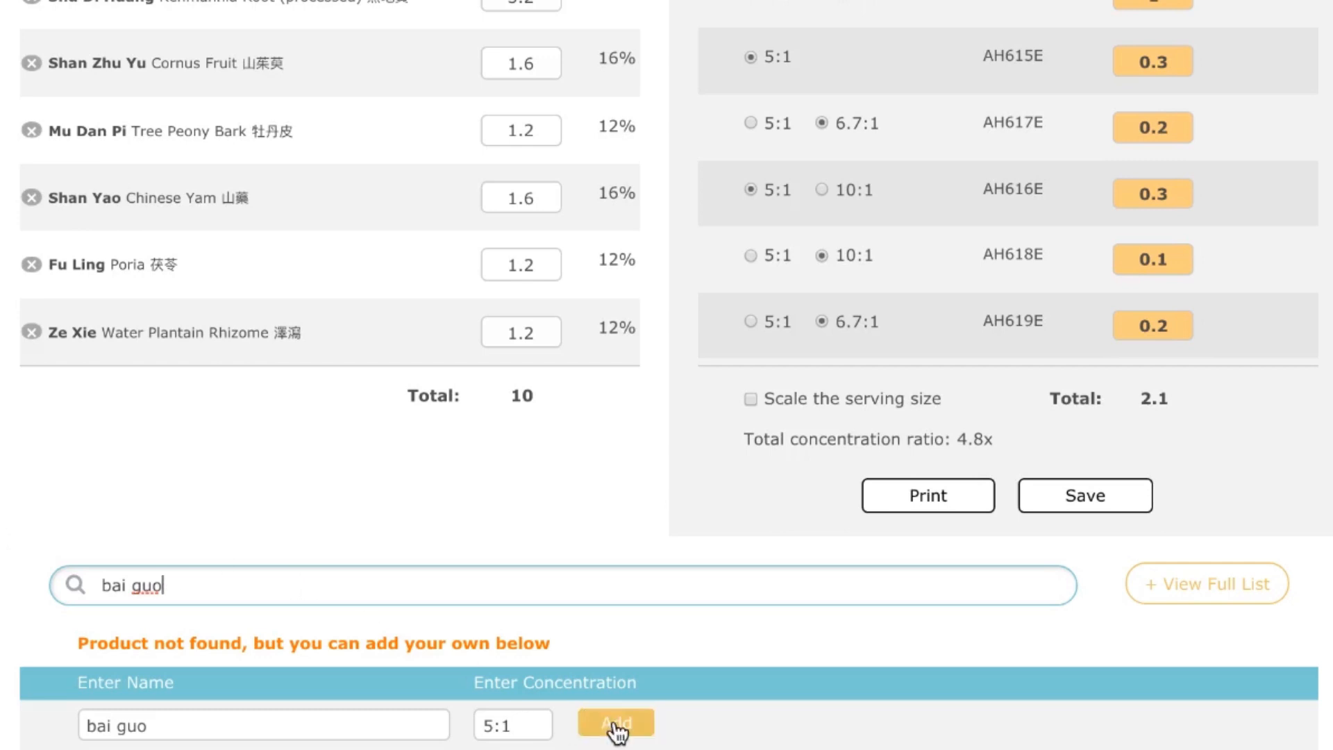
left_click(617, 725)
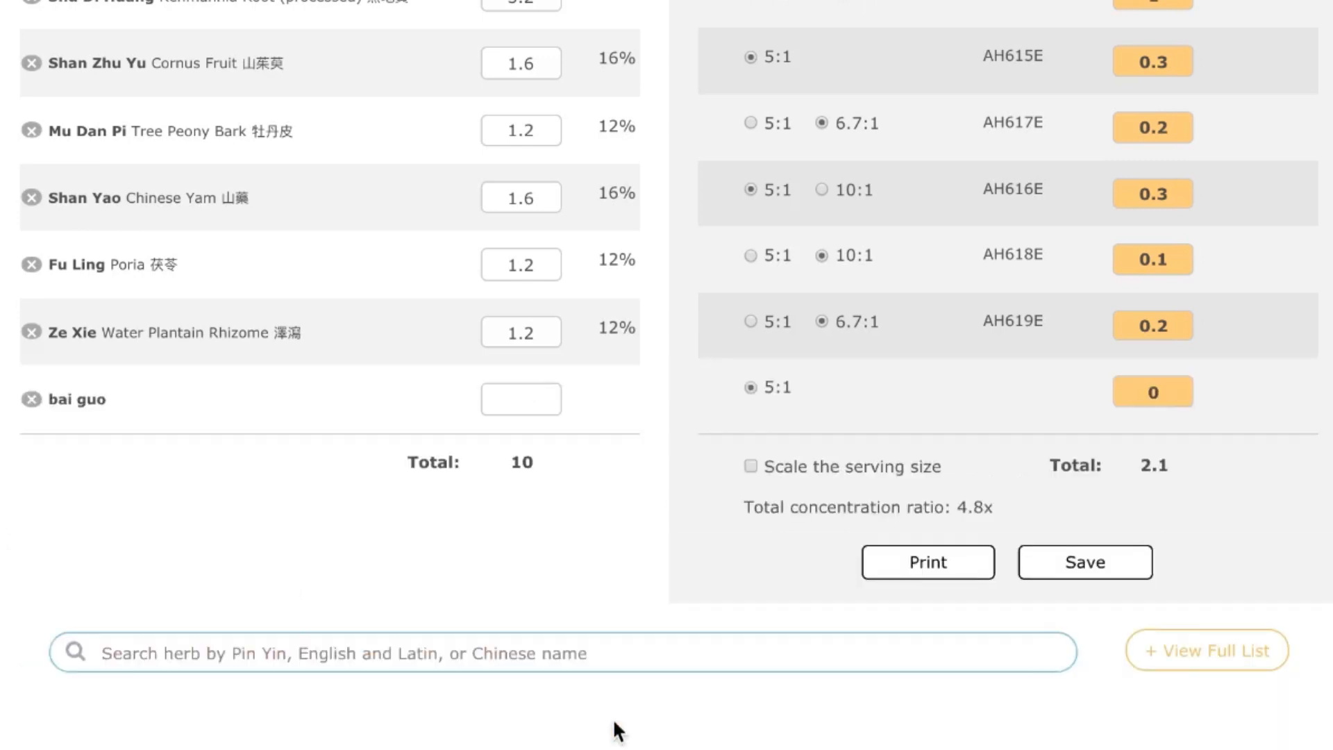
left_click(31, 401)
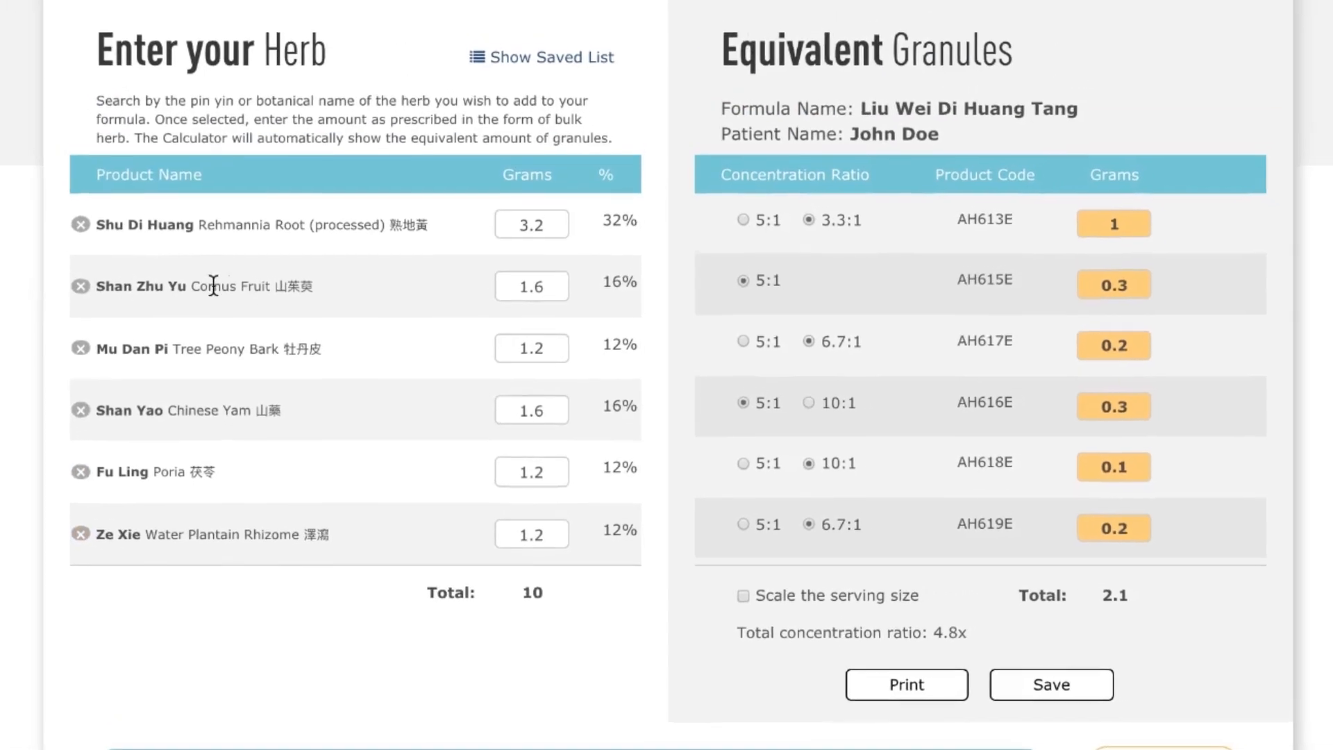
Switch Ze Xie to the 5:1 concentration ratio and enable scaling of the serving size
left_click(742, 525)
left_click(743, 600)
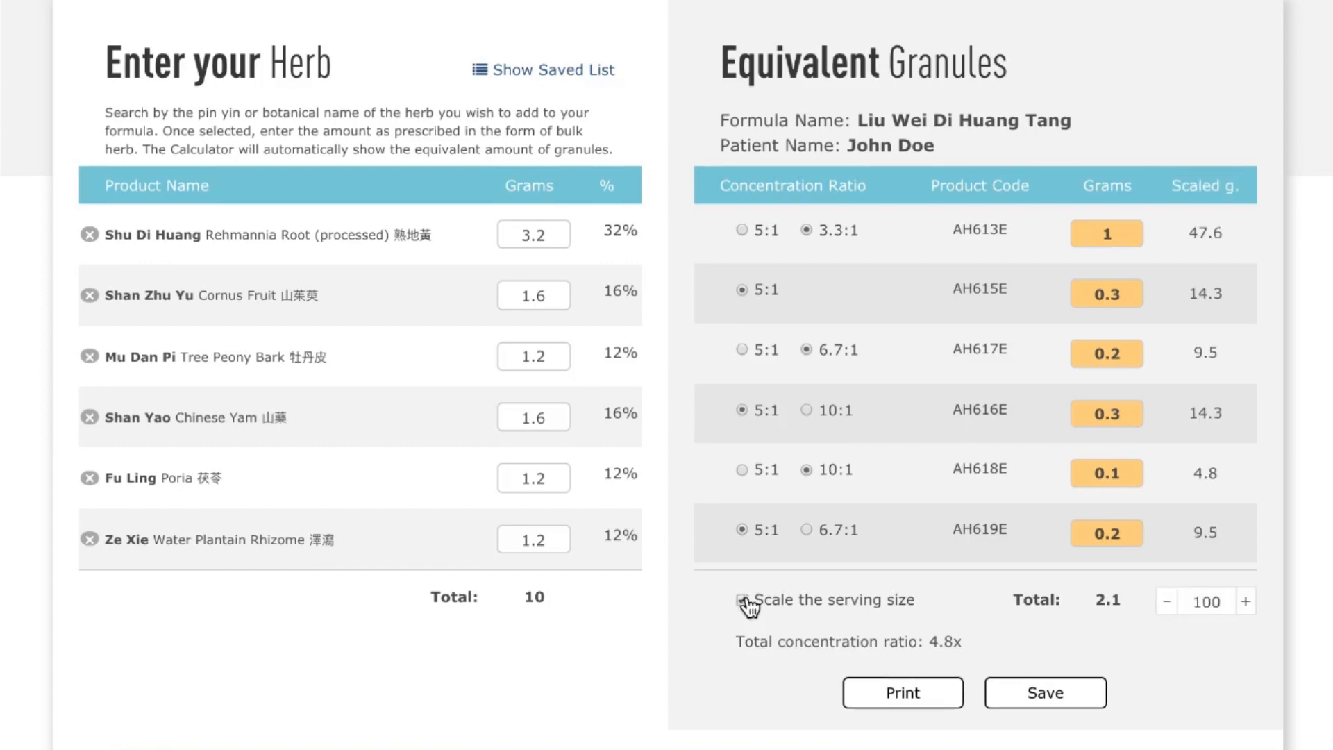
Raise the scaled serving total to 300 grams and lower it back to 100 grams
left_click(1245, 602)
left_click(1246, 602)
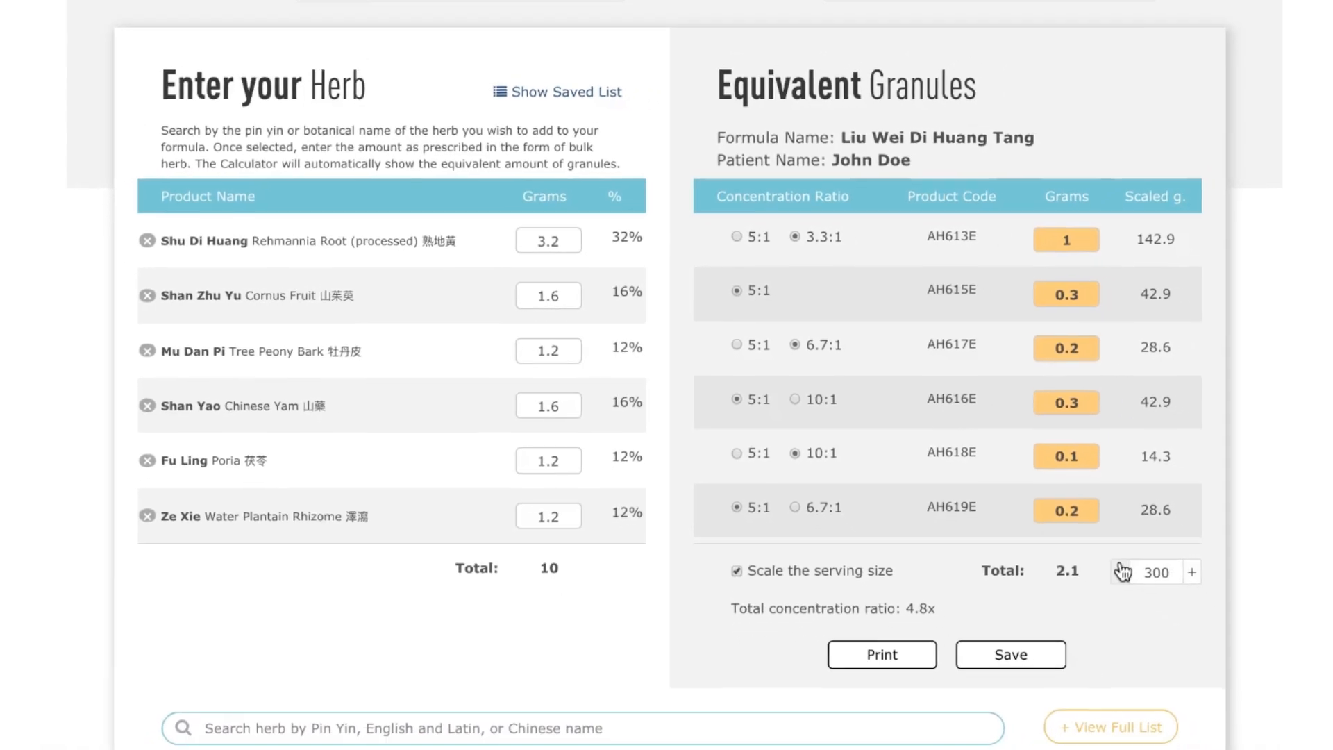
left_click(1075, 544)
left_click(1075, 544)
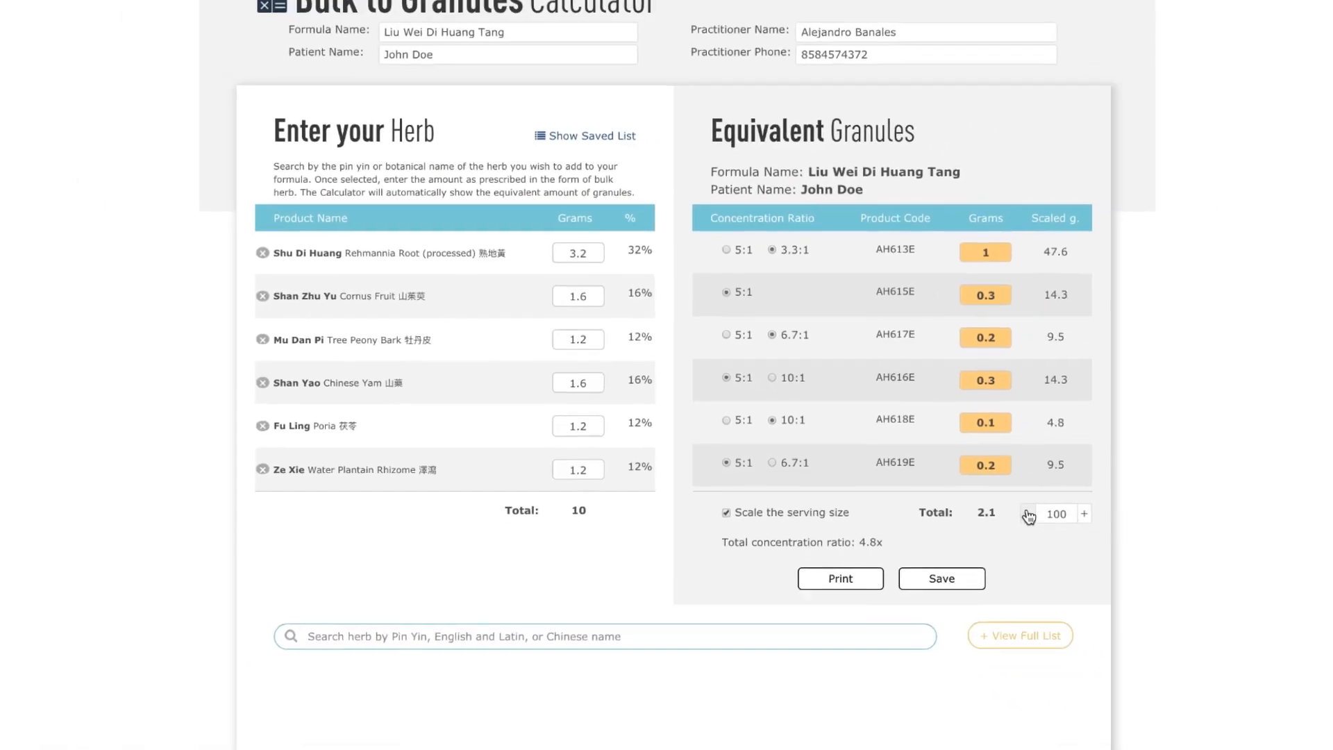
Print the Liu Wei Di Huang Tang formula and save it under the suggested formula and patient name
left_click(836, 570)
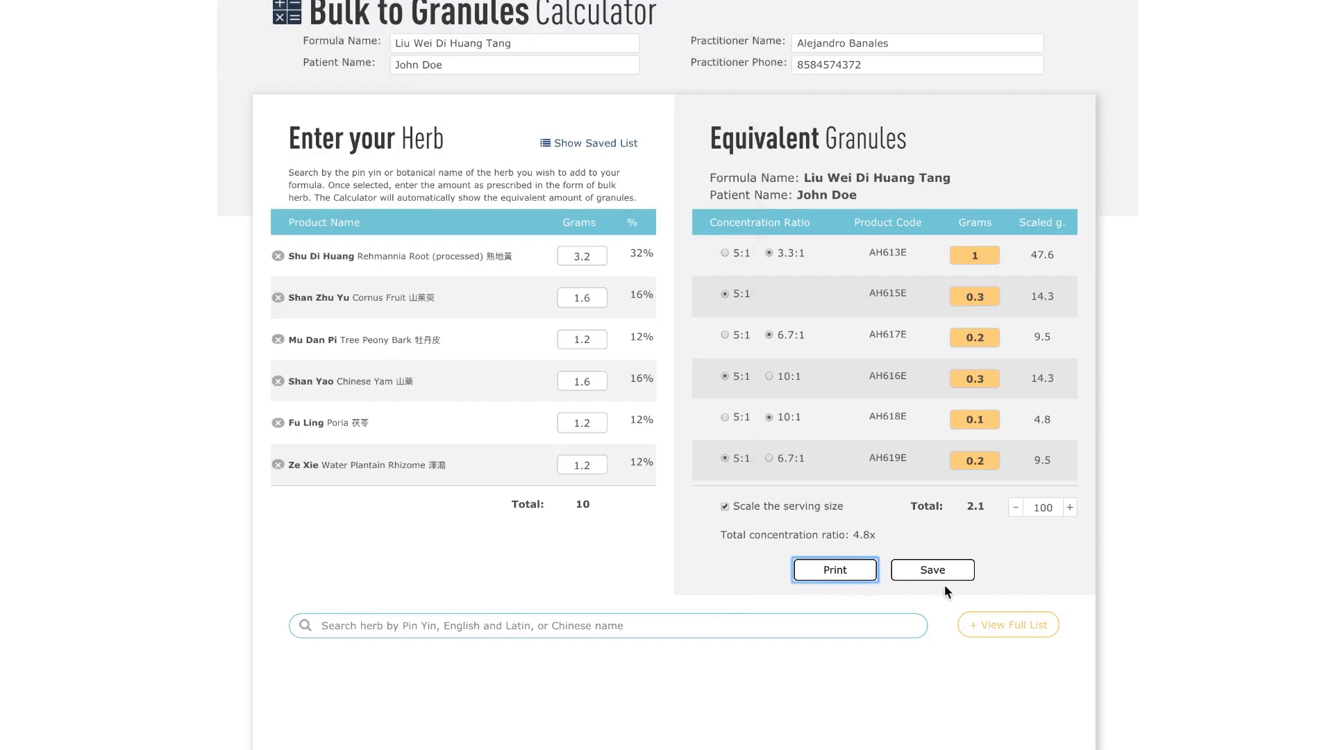
left_click(961, 575)
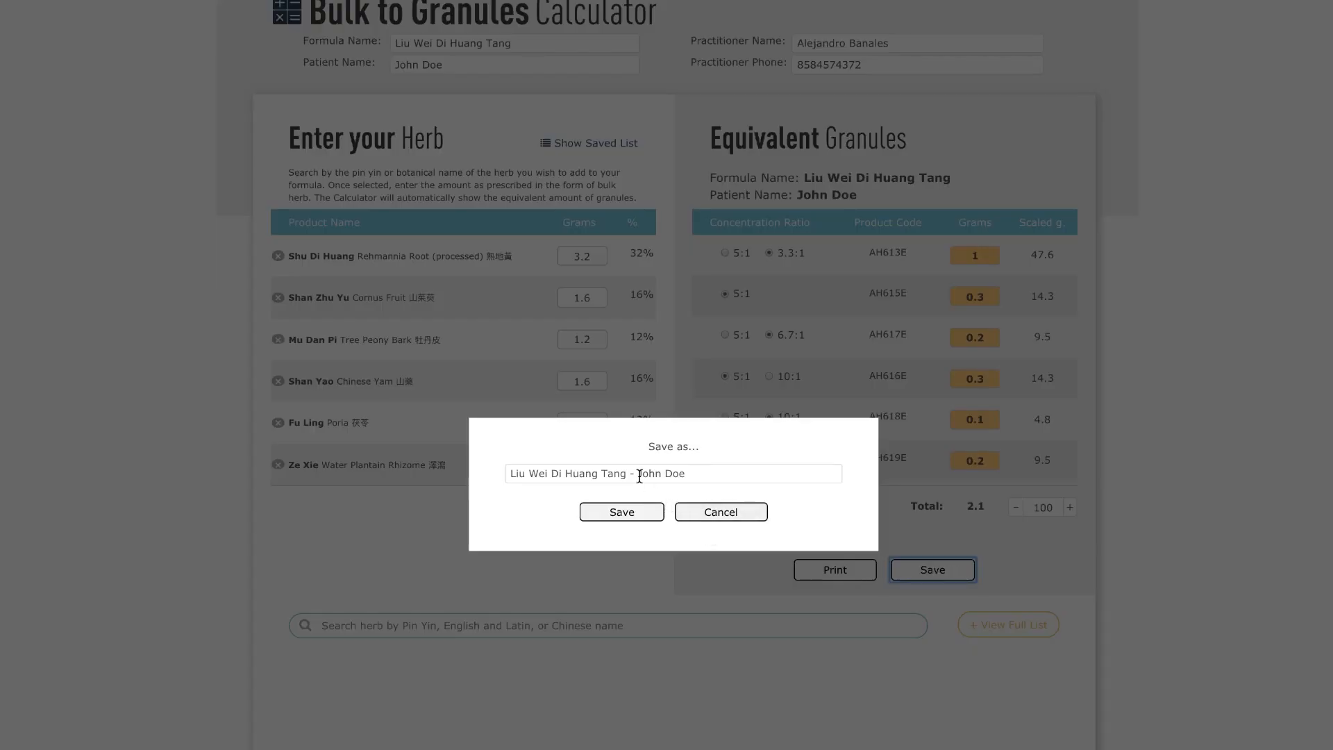
left_click_drag(640, 476, 746, 481)
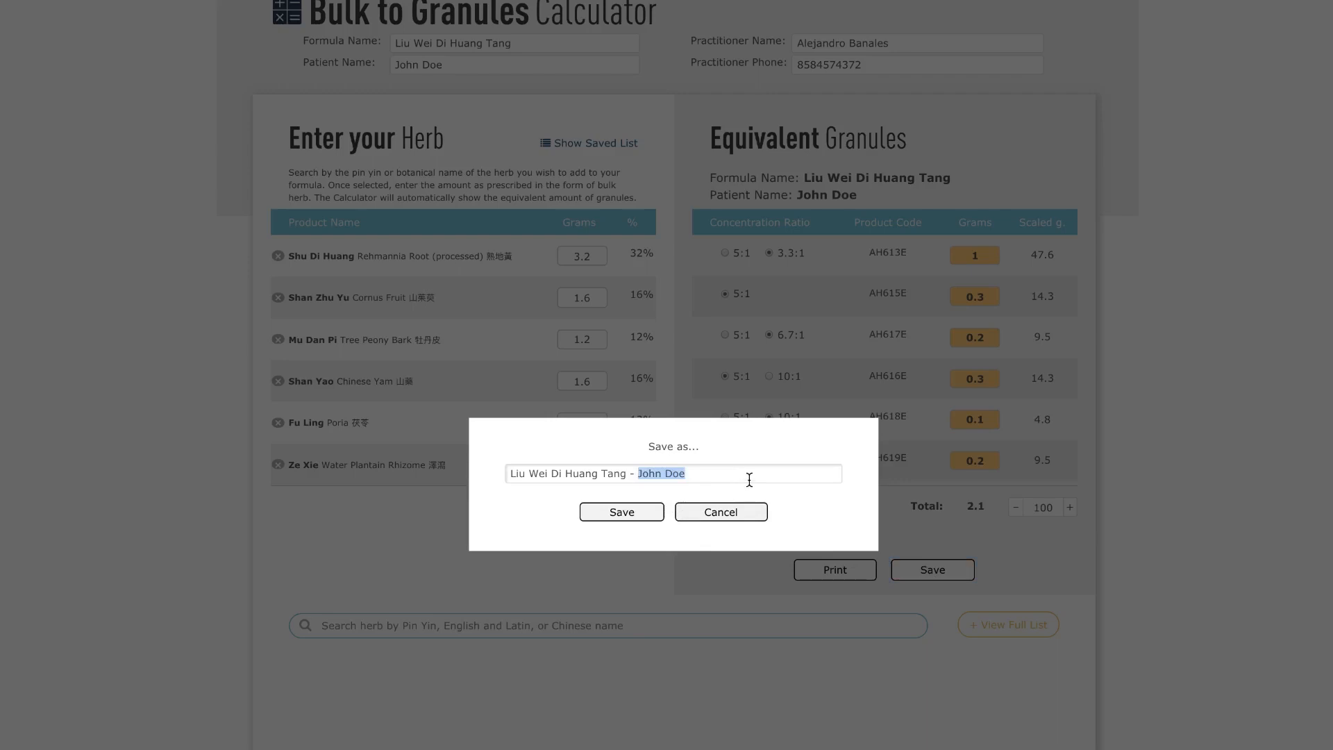
left_click(640, 518)
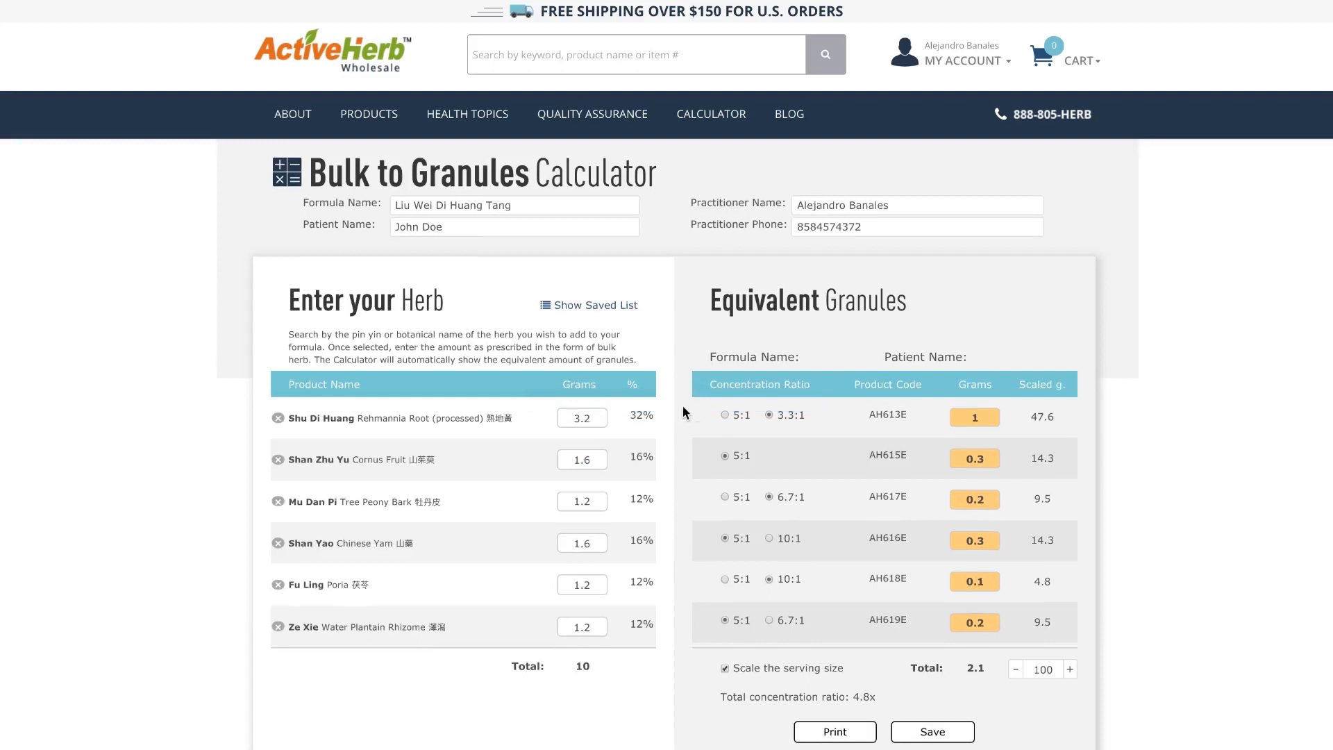
Load the saved Xiao Yao San formula from the practitioner's saved list
left_click(622, 312)
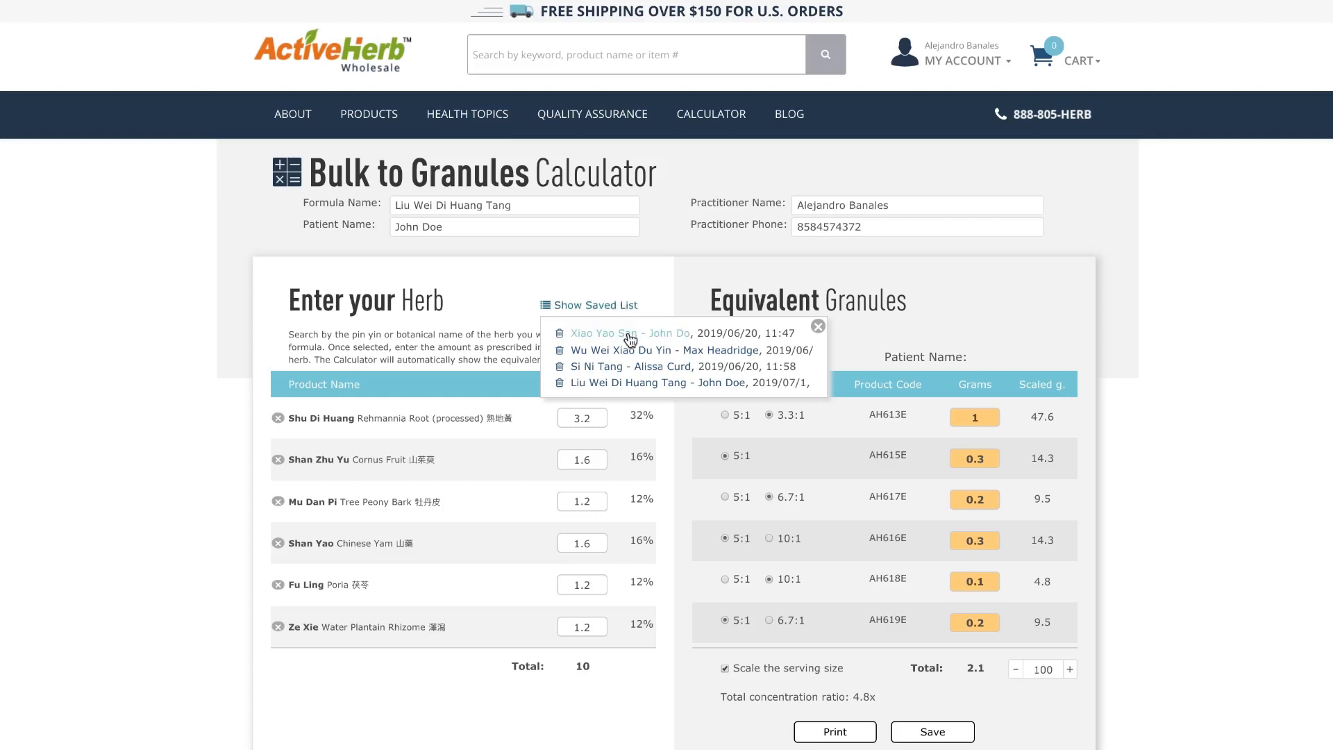
left_click(630, 336)
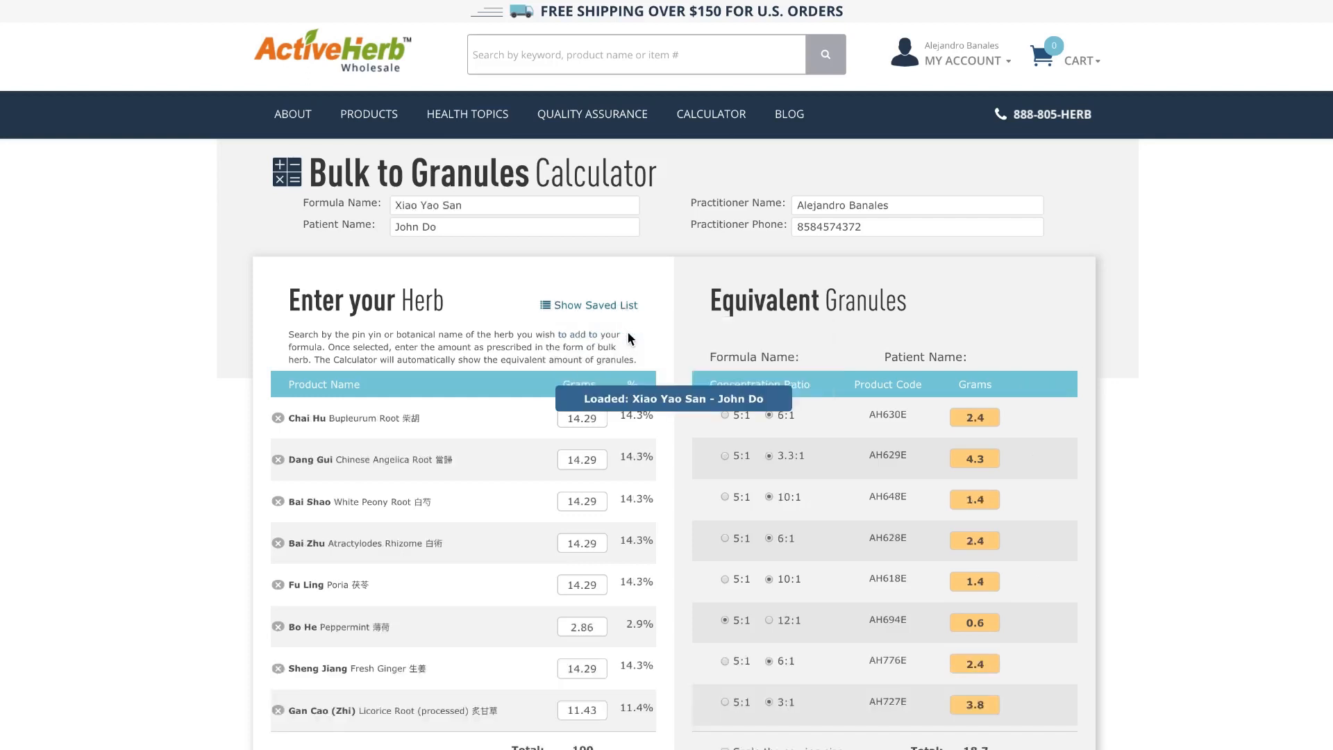
scroll(628, 331, "down", 1)
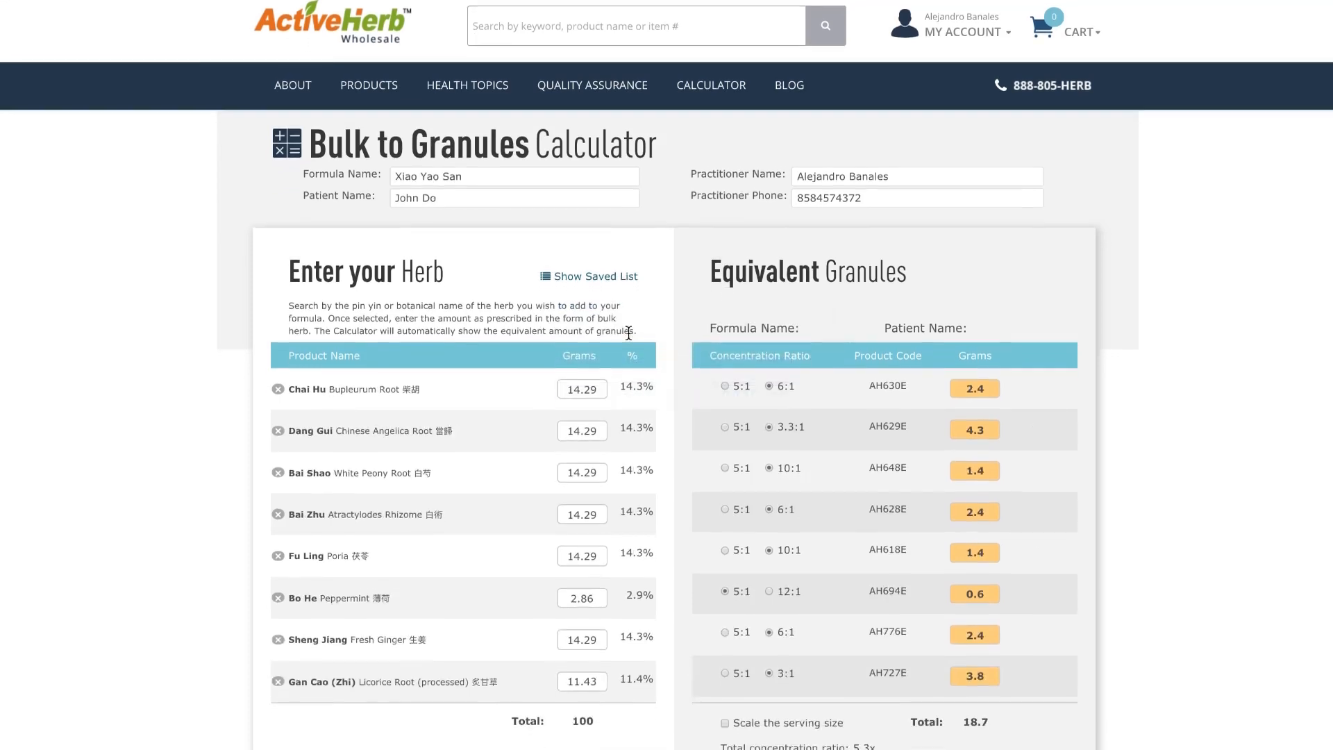
scroll(626, 336, "down", 5)
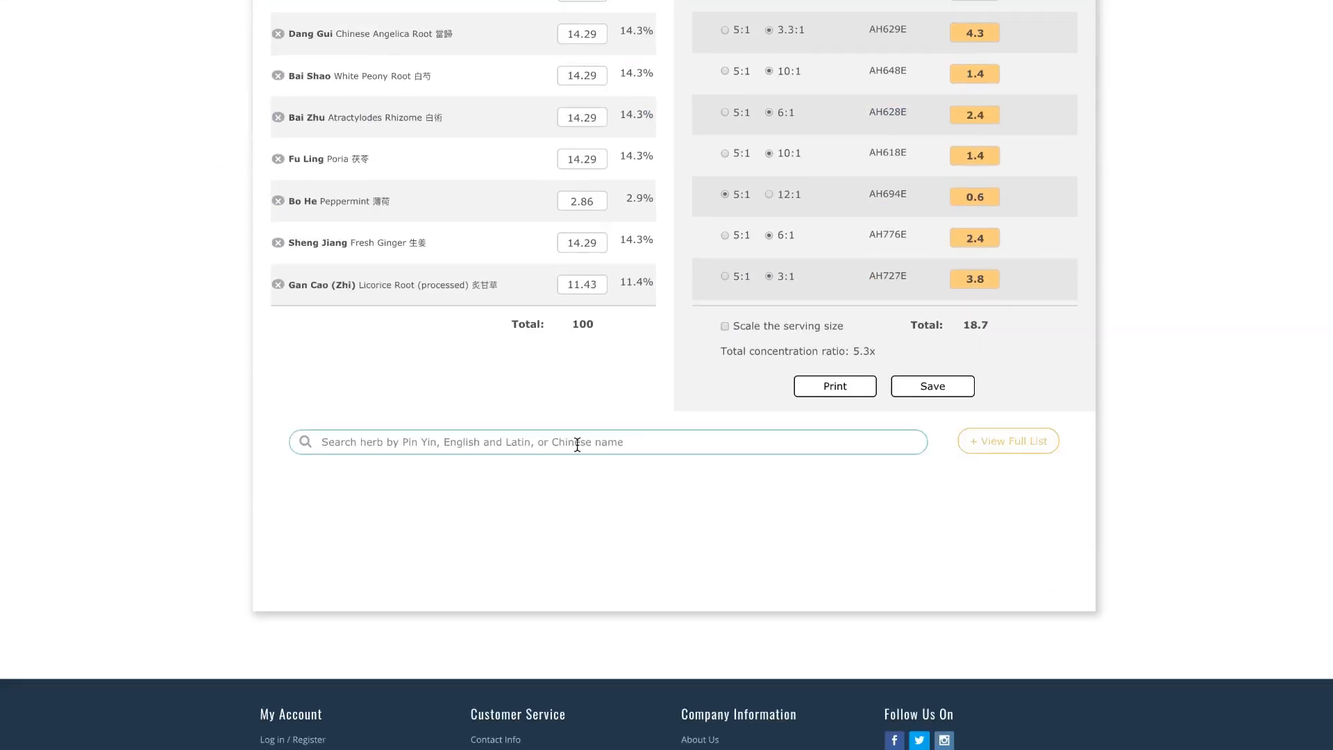
Find Mu Dan Pi and add it to the Xiao Yao San formula with 1.6 grams
left_click(576, 444)
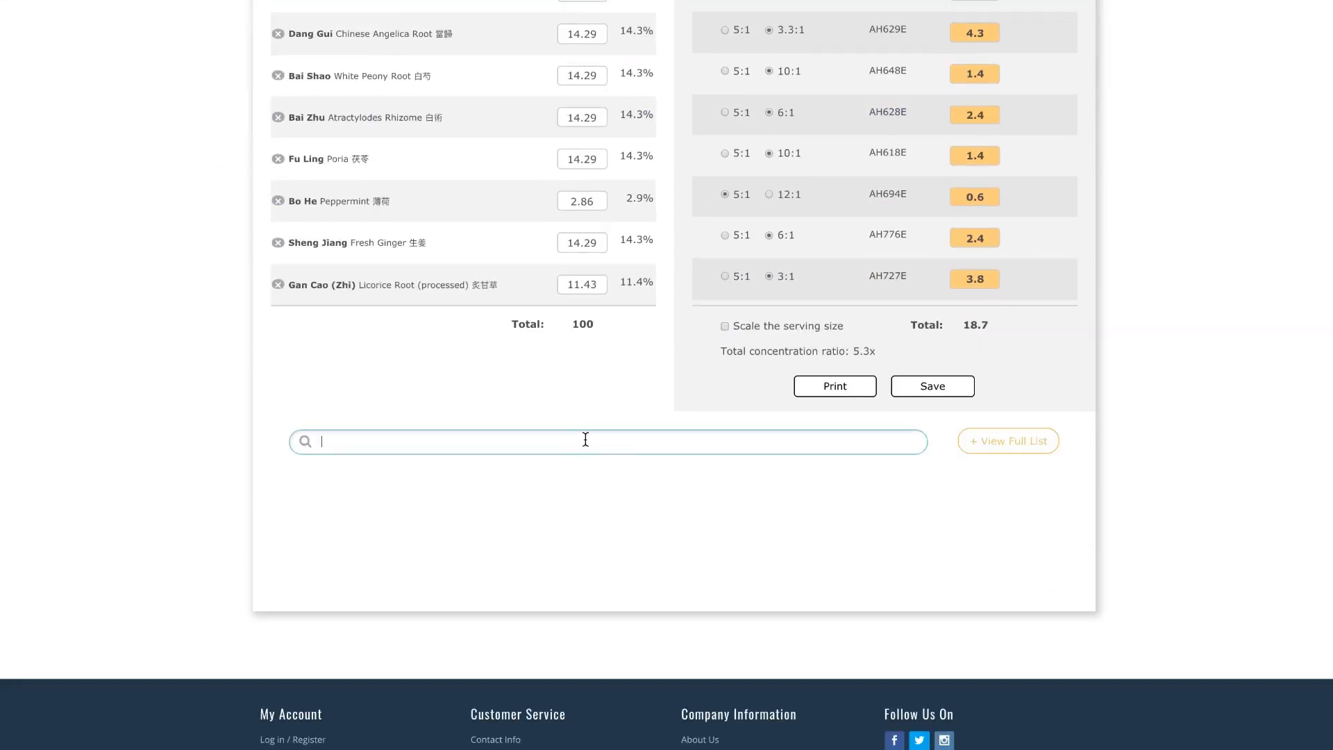
type("mu d")
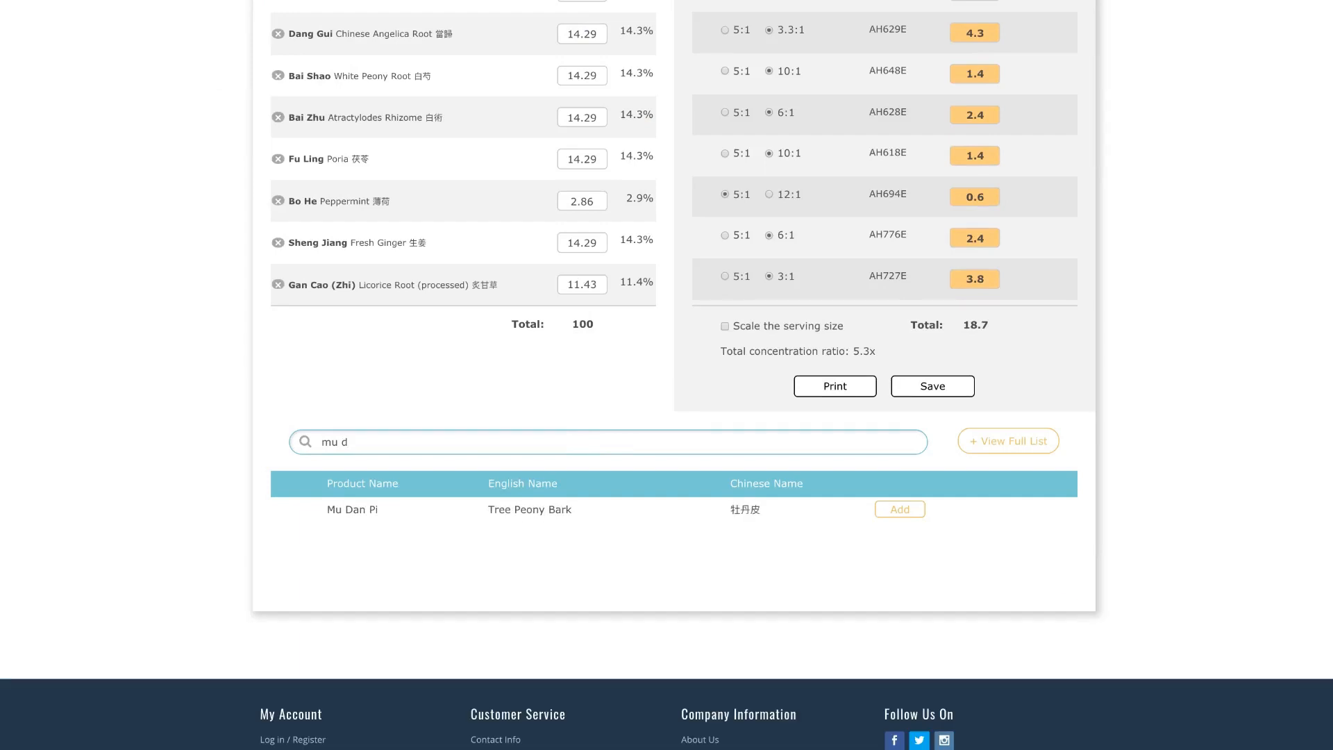
left_click(645, 509)
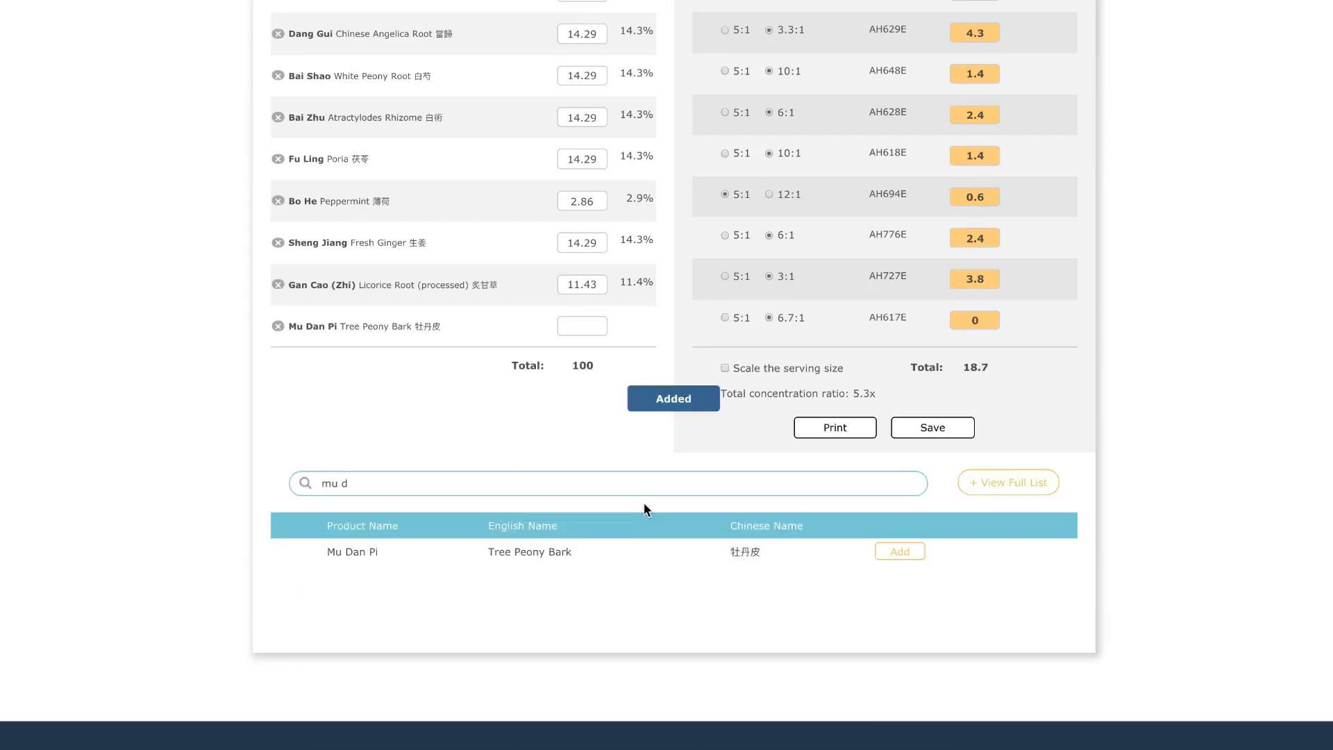
left_click(588, 321)
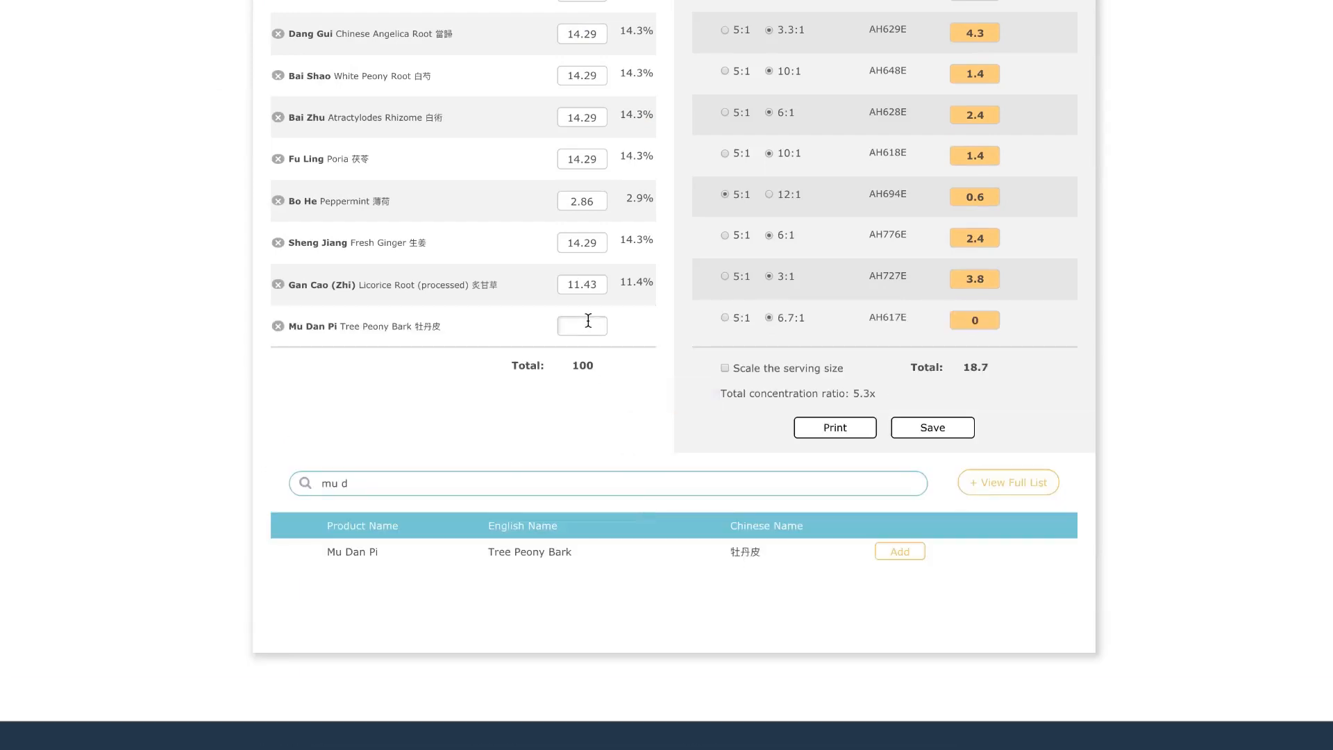
type("1.6")
Find Zhi Zi and add it to the formula with 1.2 grams
triple_click(448, 483)
type("zhi")
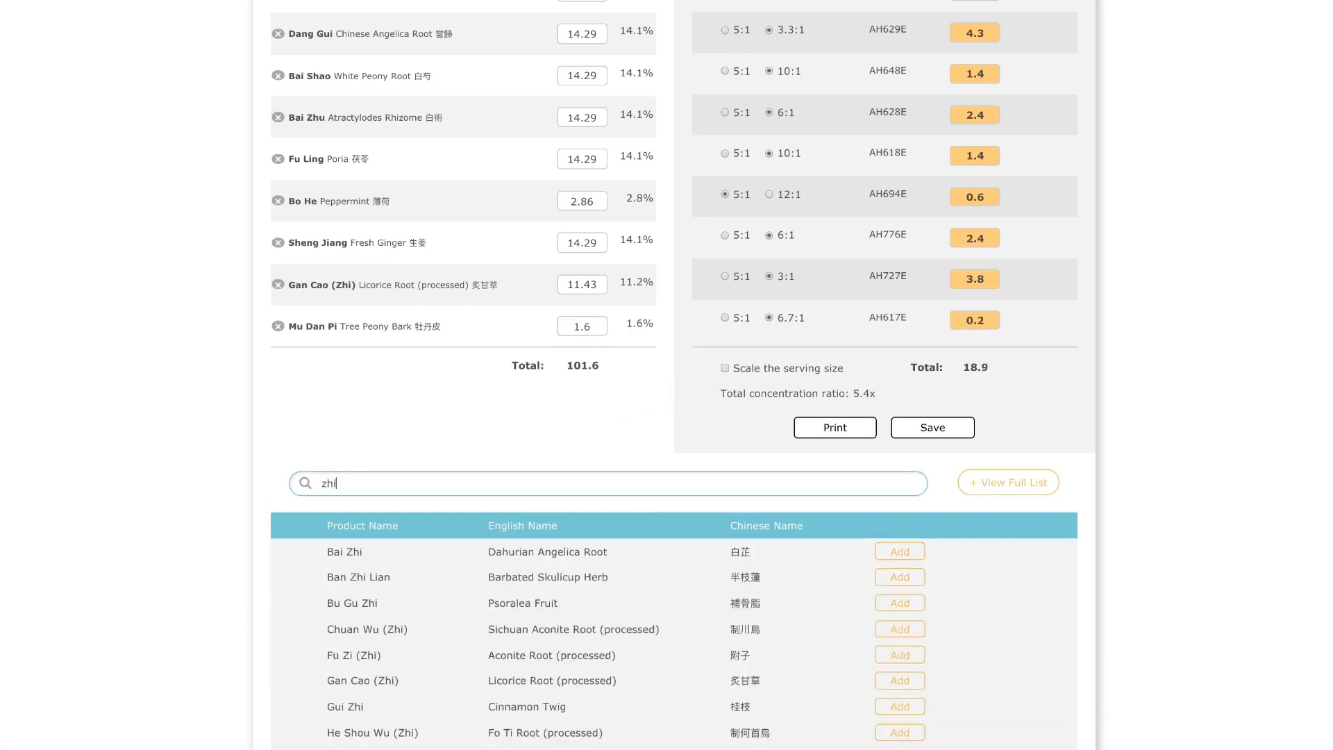
type(" z")
left_click(368, 551)
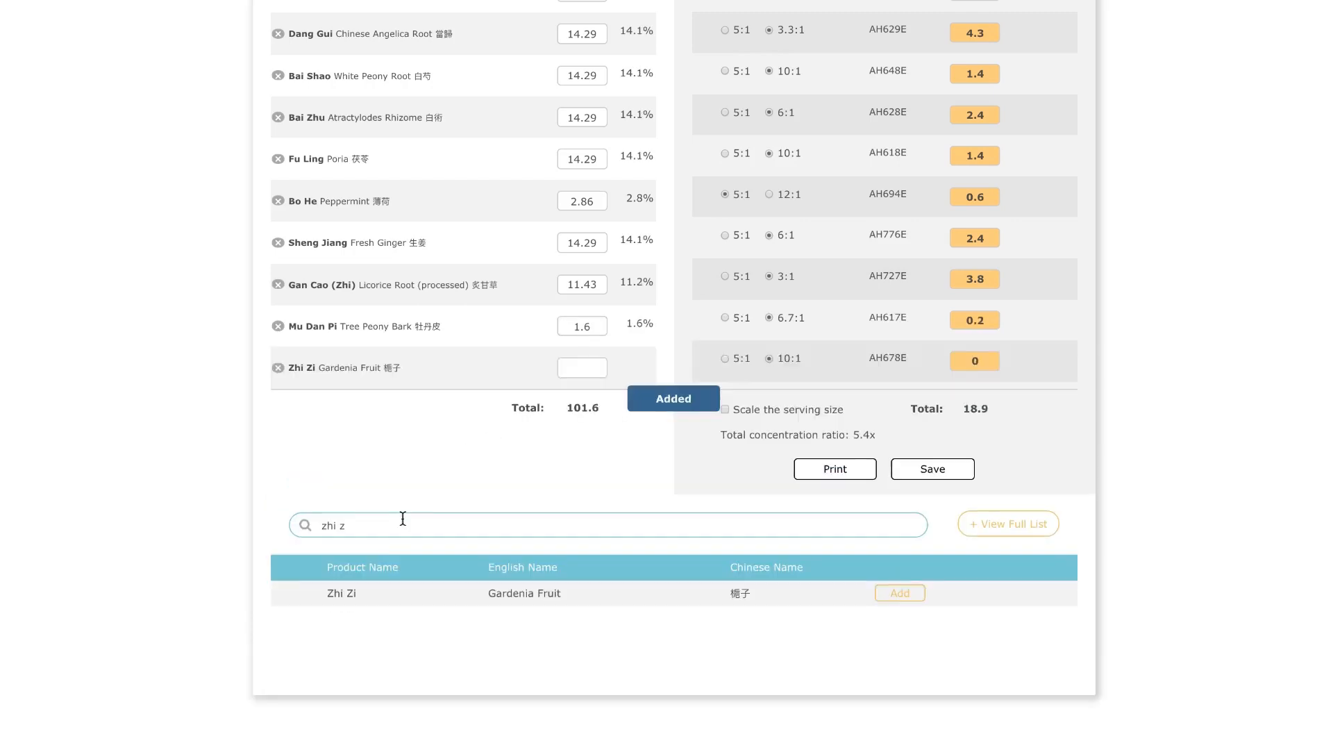
left_click(591, 367)
type("1.2")
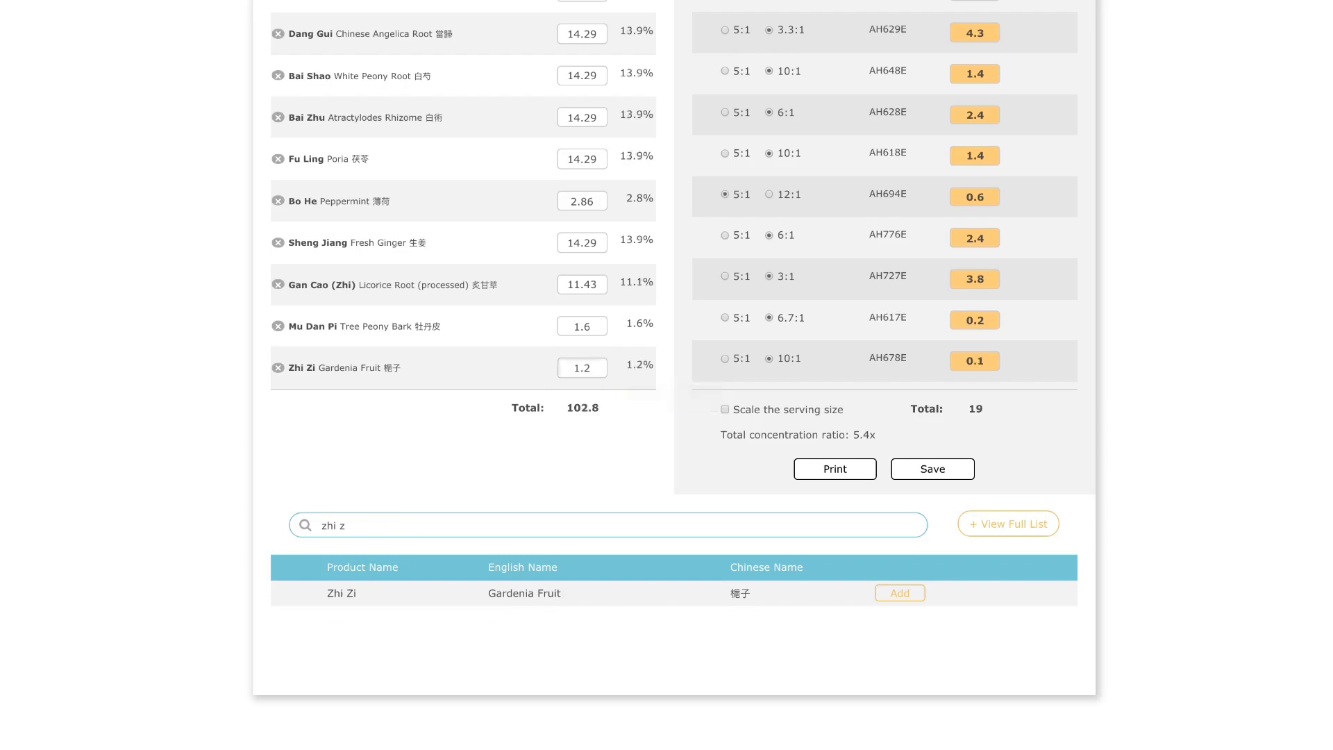
Save the modified formula with "jia wei" added in front of the suggested Xiao Yao San name
left_click(932, 469)
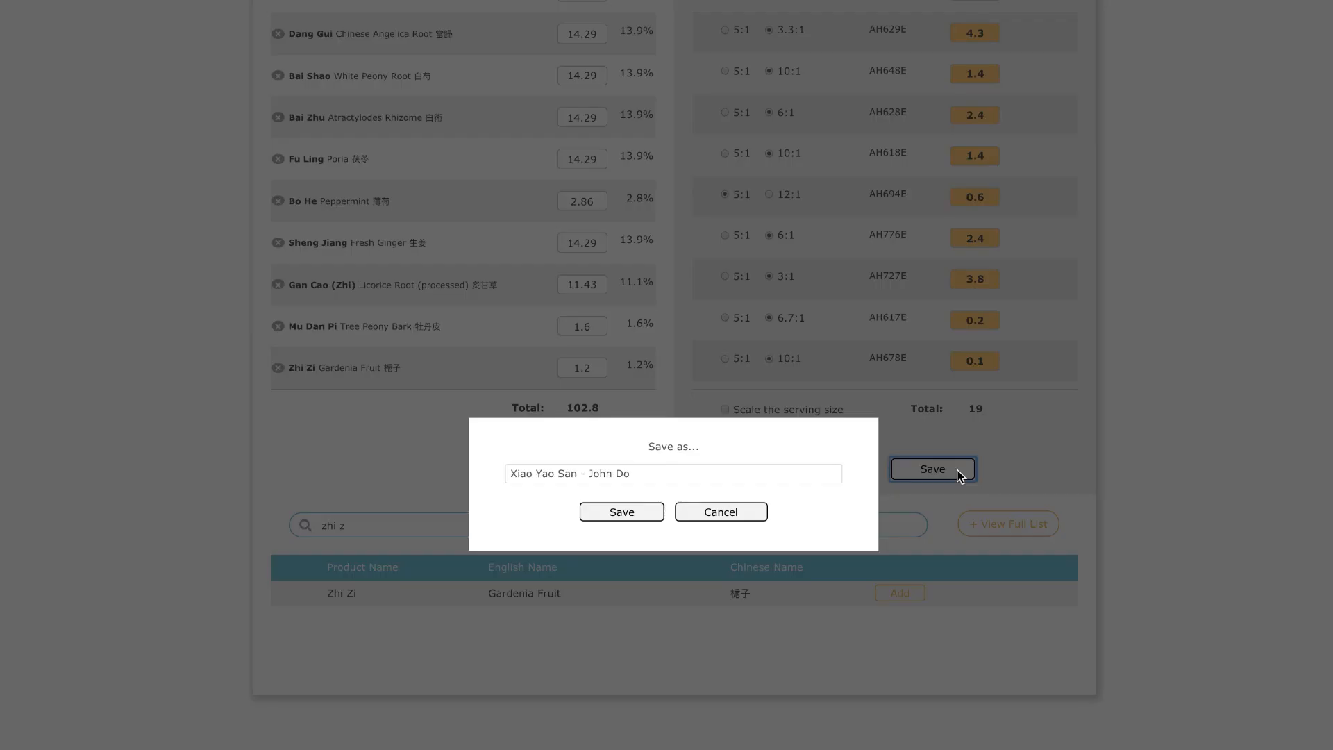
left_click(512, 473)
type("jia wei")
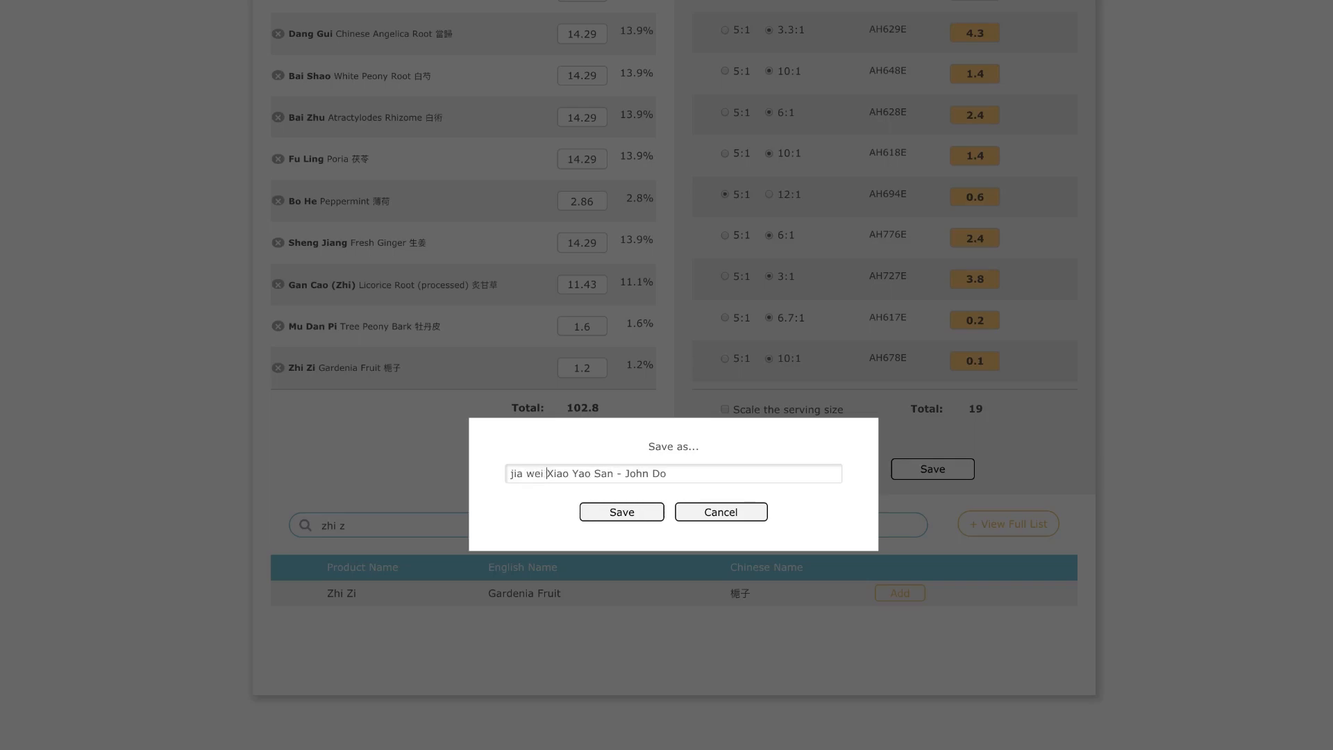
left_click(640, 517)
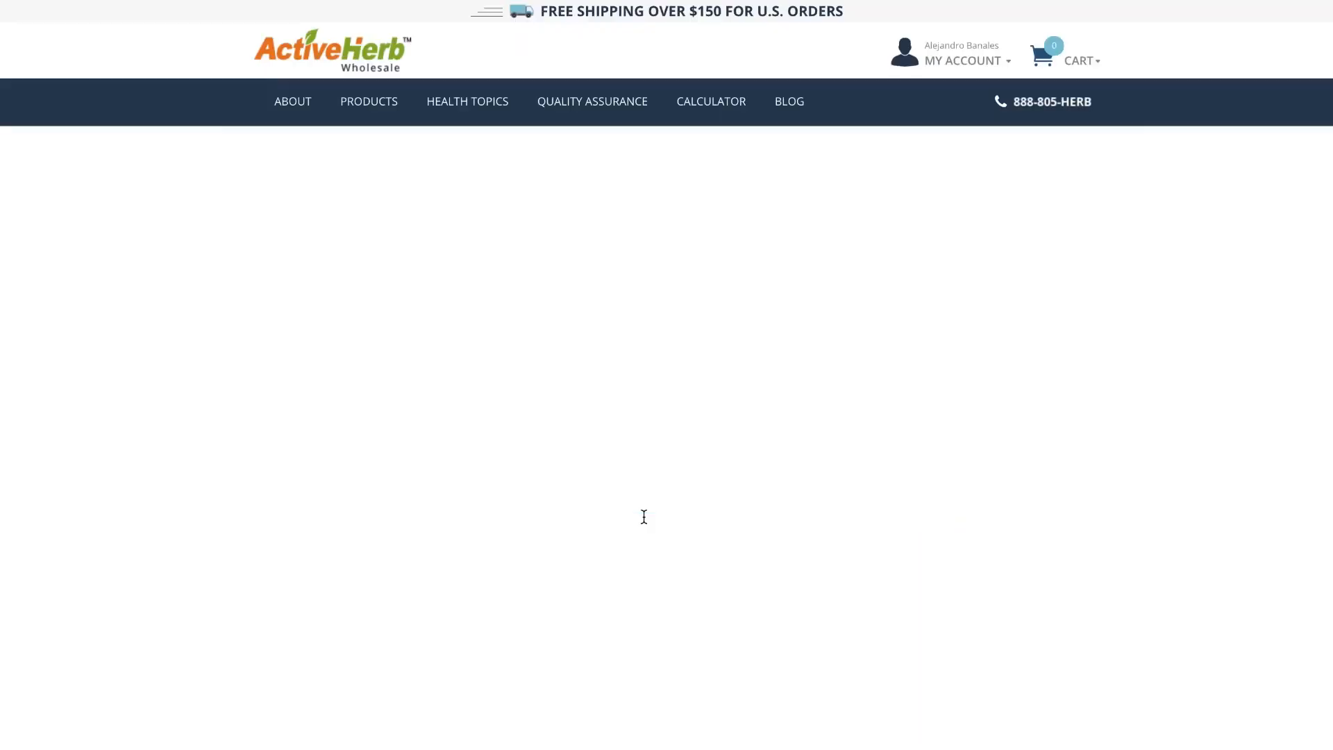